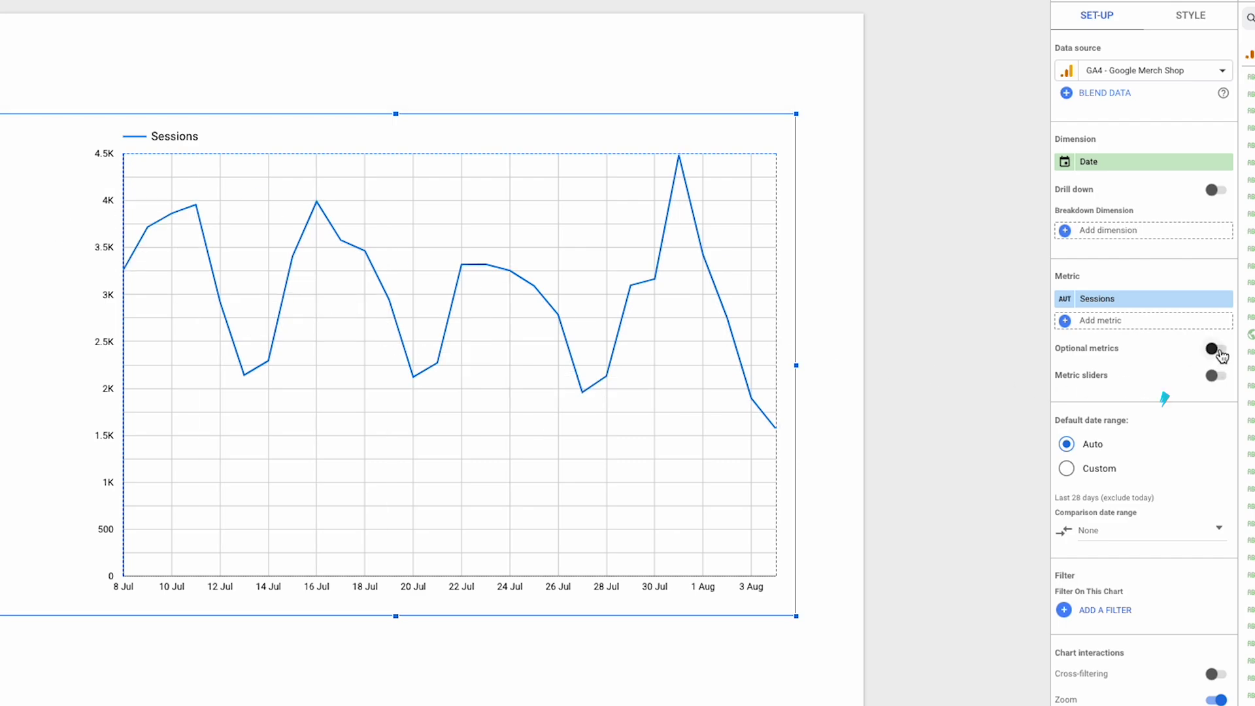
Turn on optional metrics and add Active users and Engaged sessions
left_click(1215, 349)
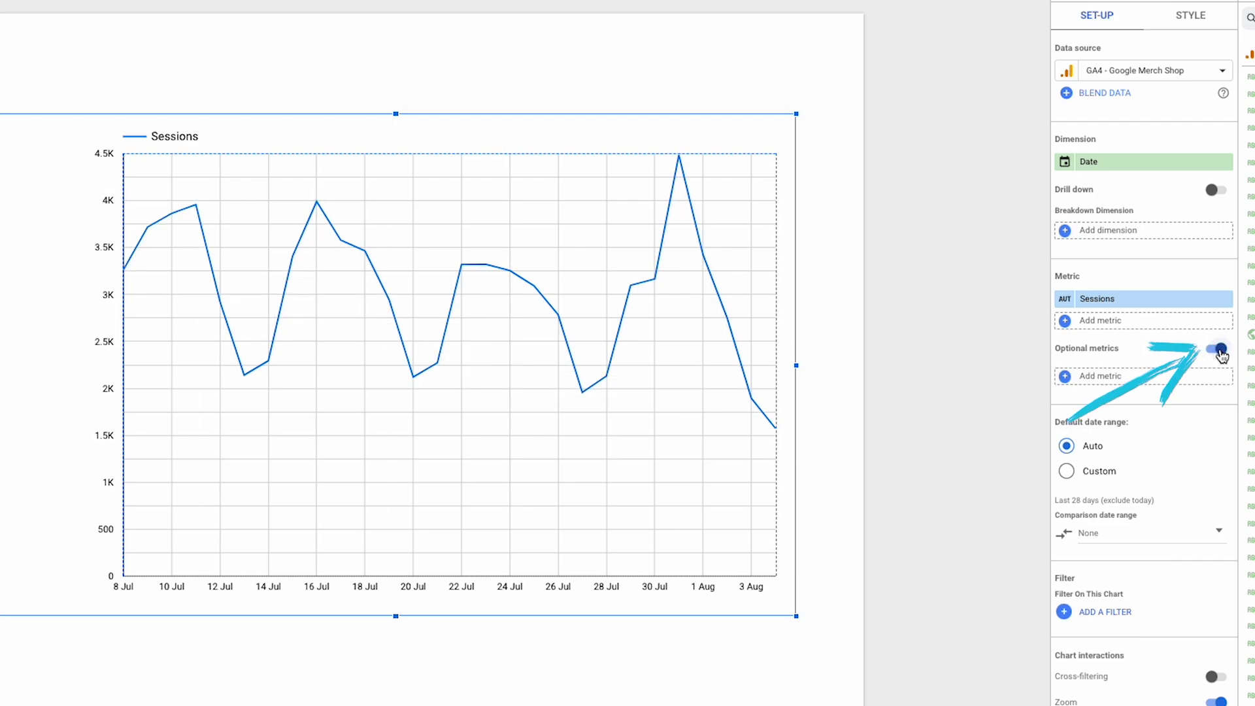
left_click(1109, 376)
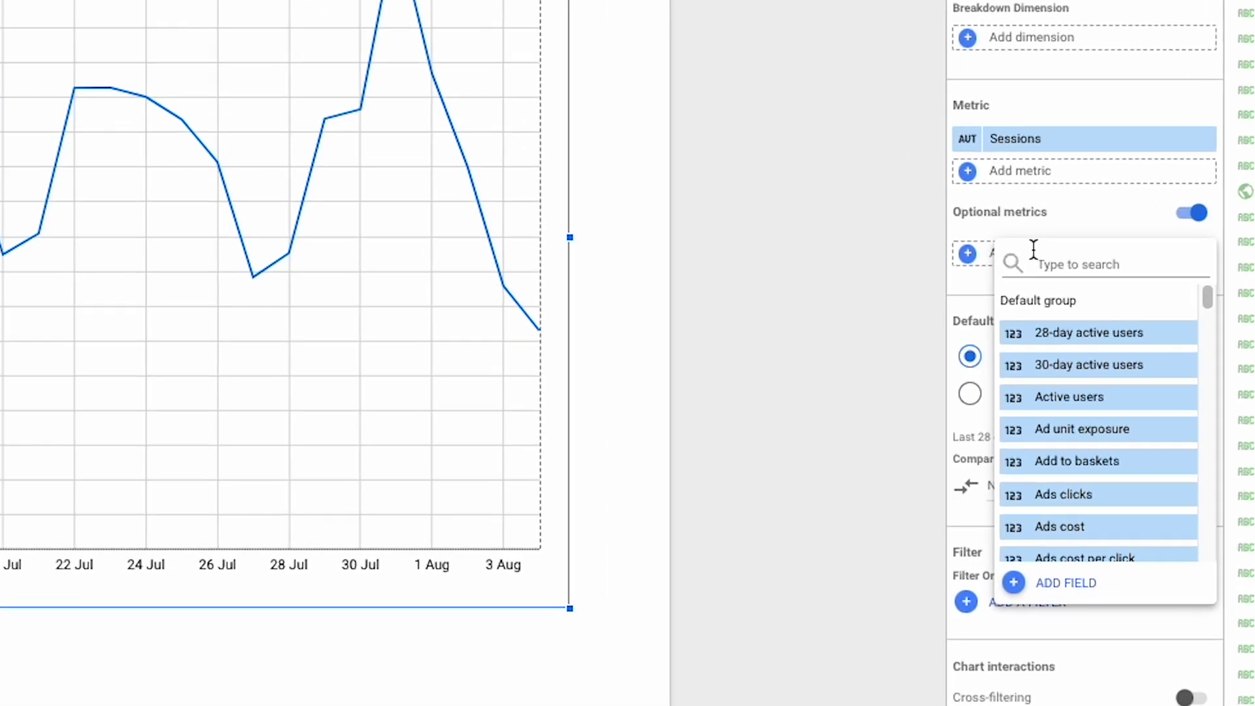
type("active")
left_click(1145, 471)
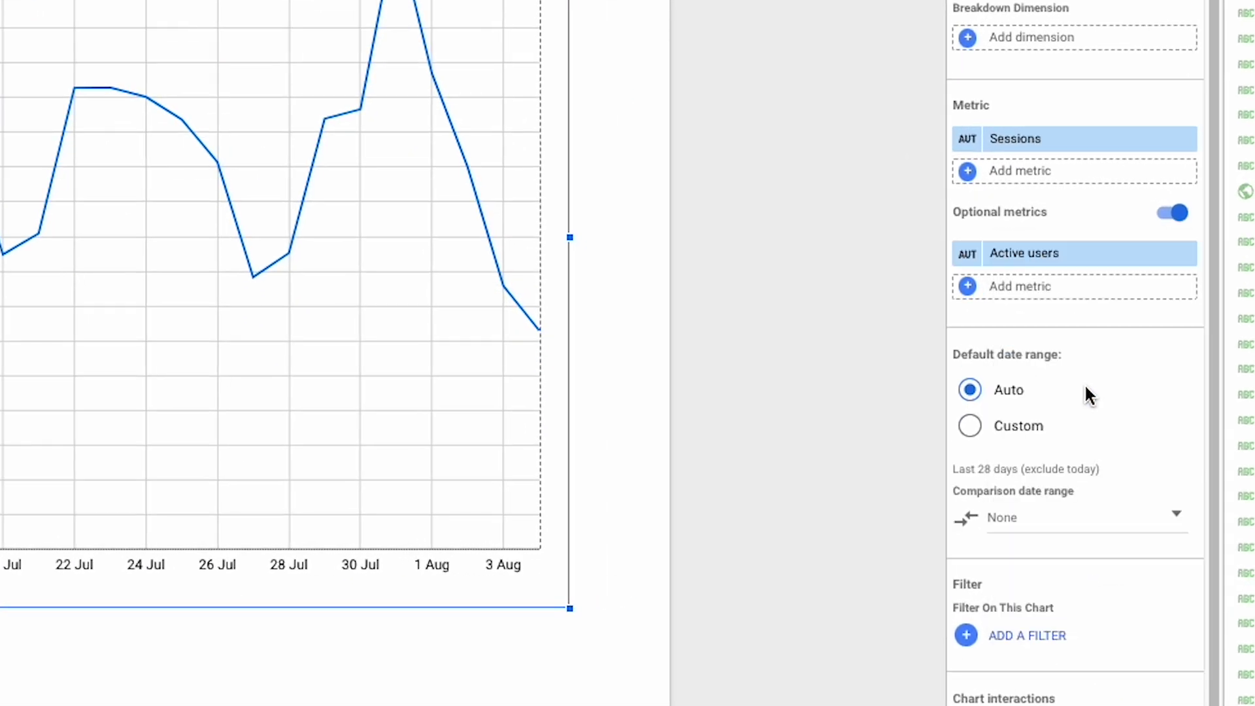
left_click(1041, 285)
type("enga")
left_click(1115, 372)
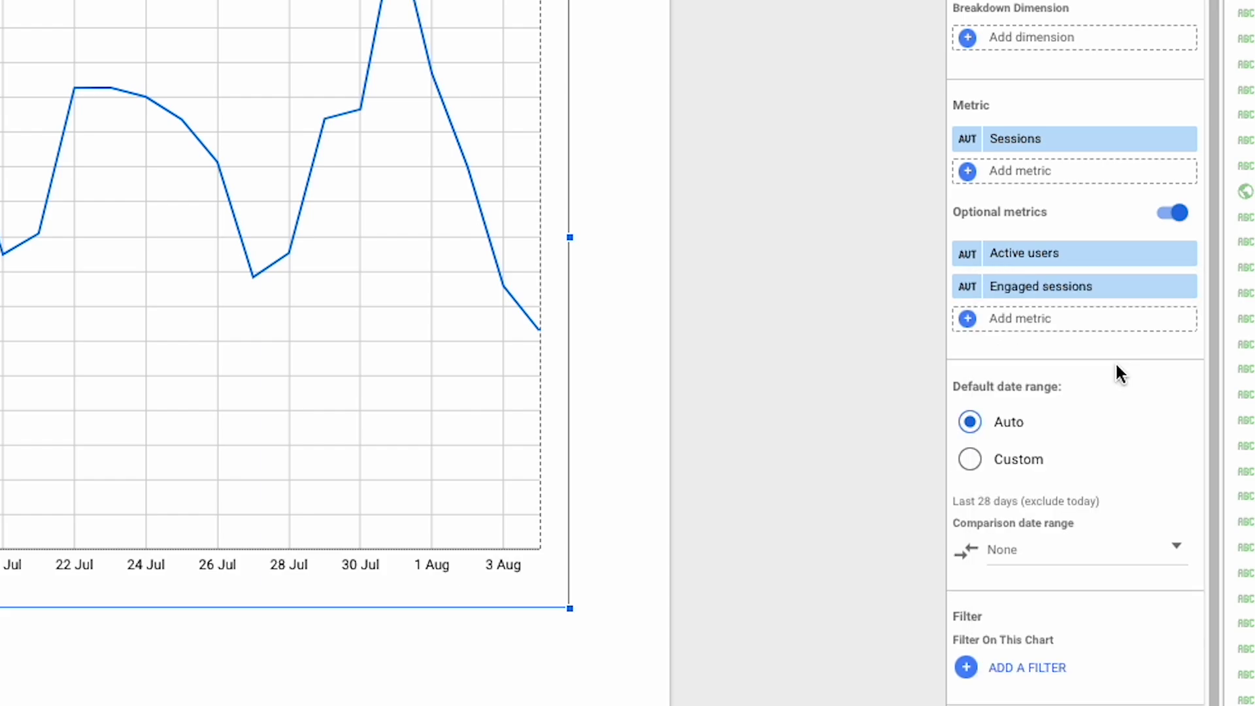
Add Engagement rate, Transactions and Total revenue as further optional metrics
left_click(1093, 319)
type("eng")
left_click(1141, 491)
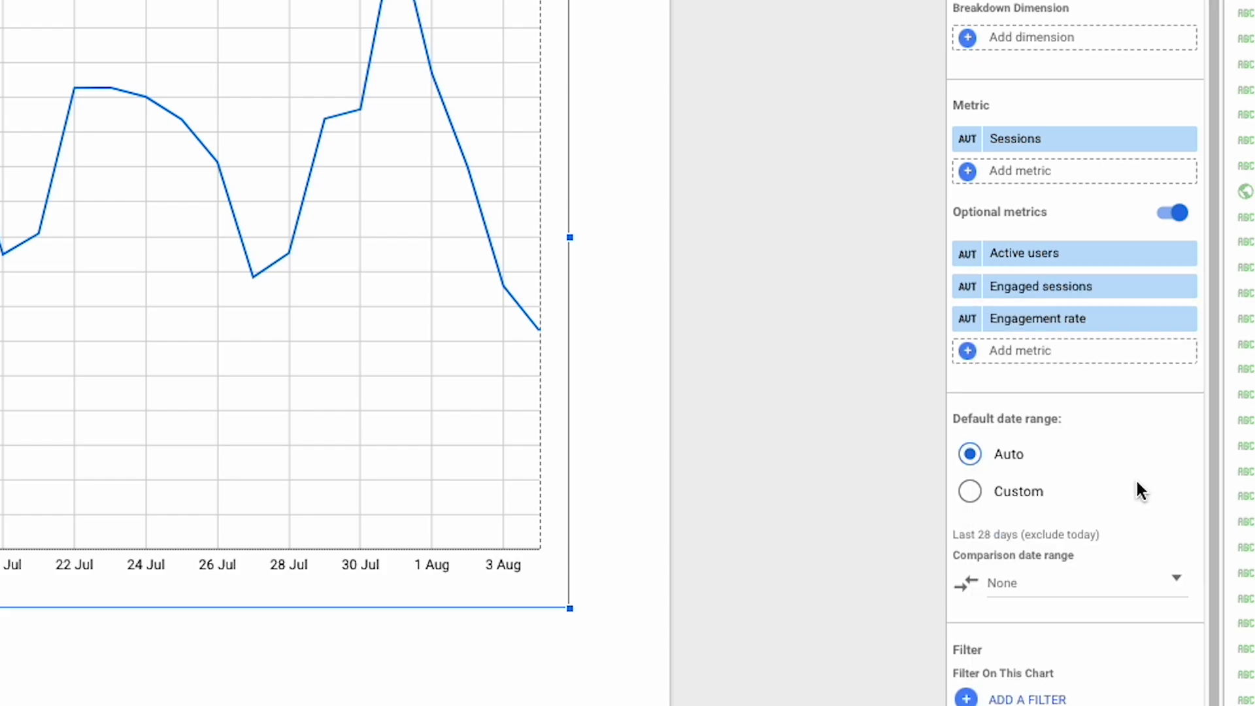
left_click(1045, 350)
type("trans")
left_click(1101, 426)
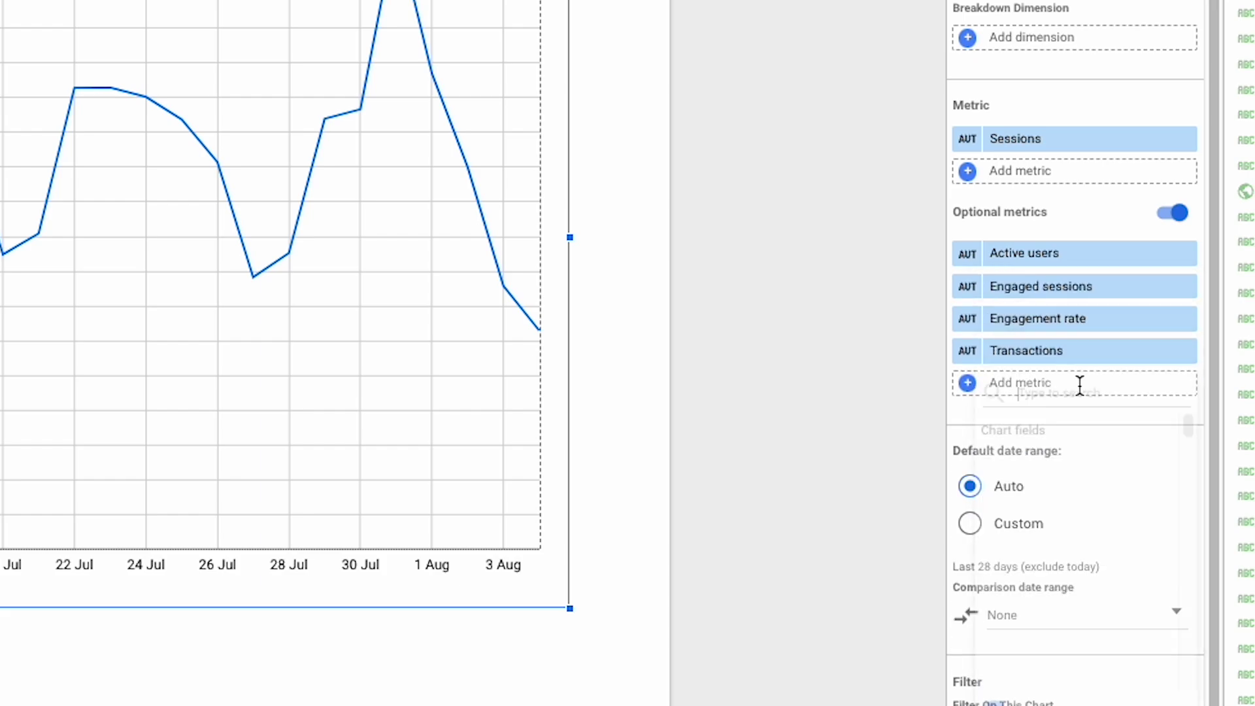
type("total")
left_click(1085, 525)
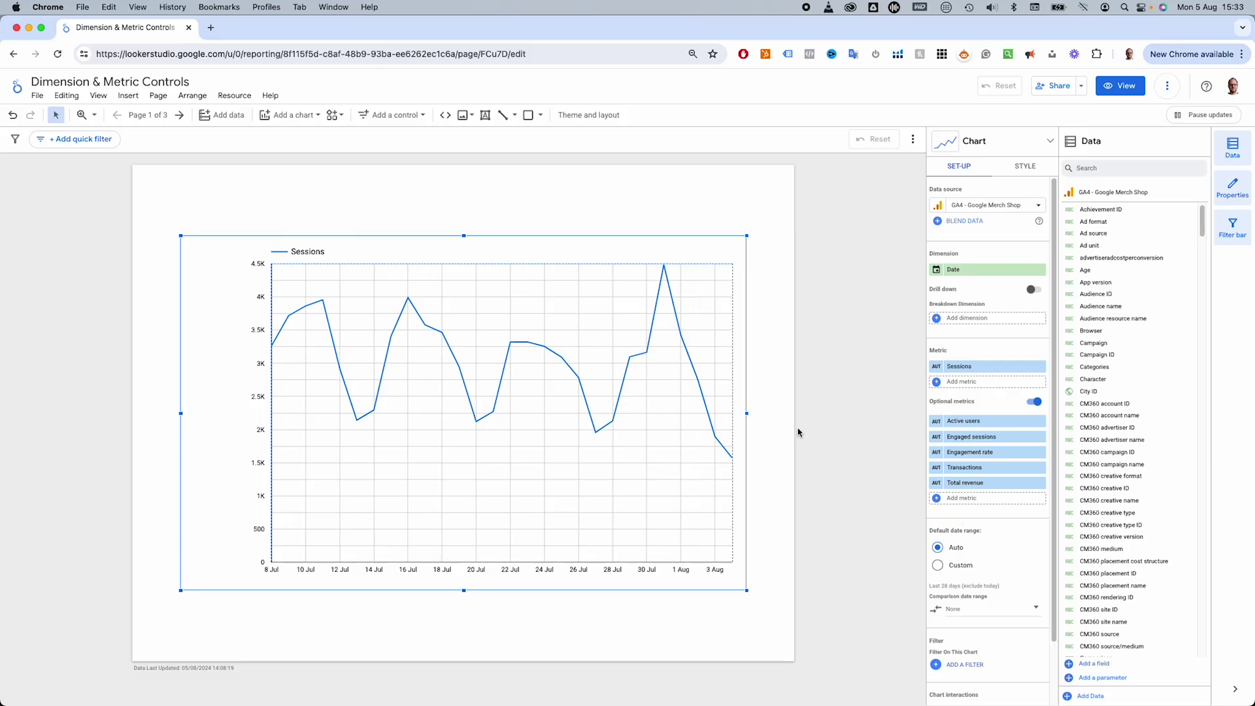
Preview the report in view mode and bring up the line chart's optional metrics
left_click(1119, 86)
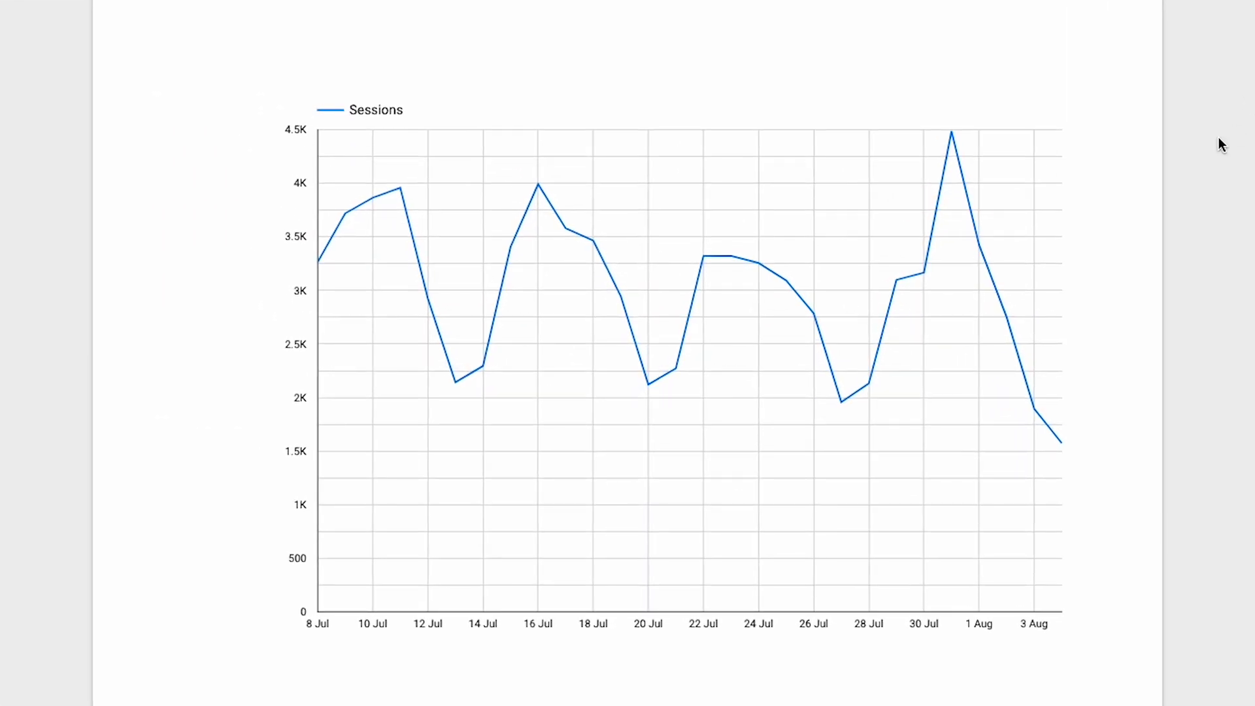
mouse_move(971, 150)
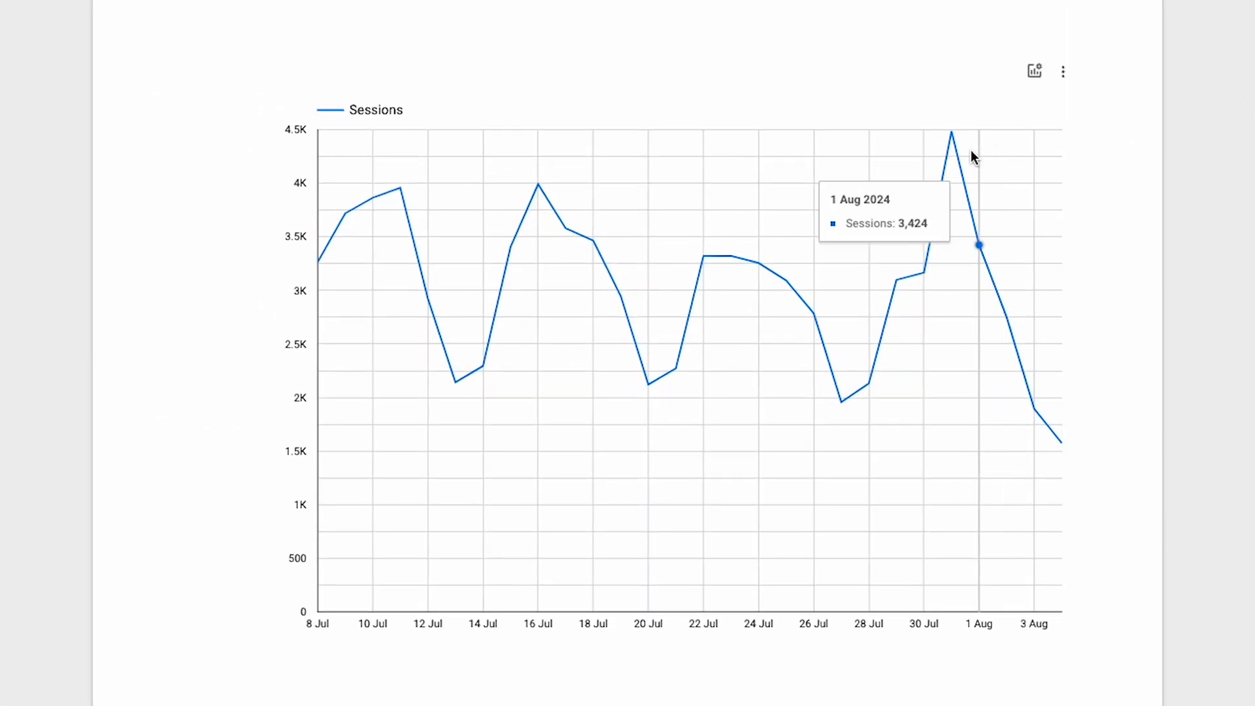
left_click(1036, 72)
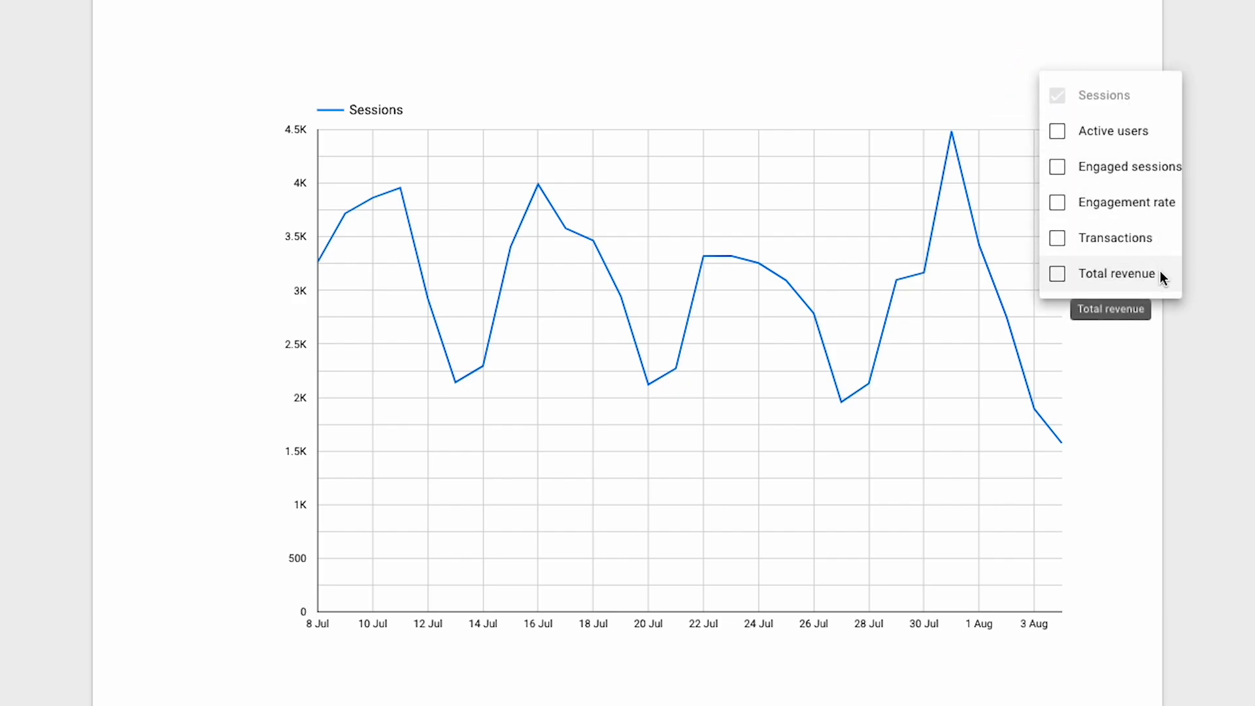
Show Active users and Engaged sessions on the line chart alongside Sessions
left_click(1057, 131)
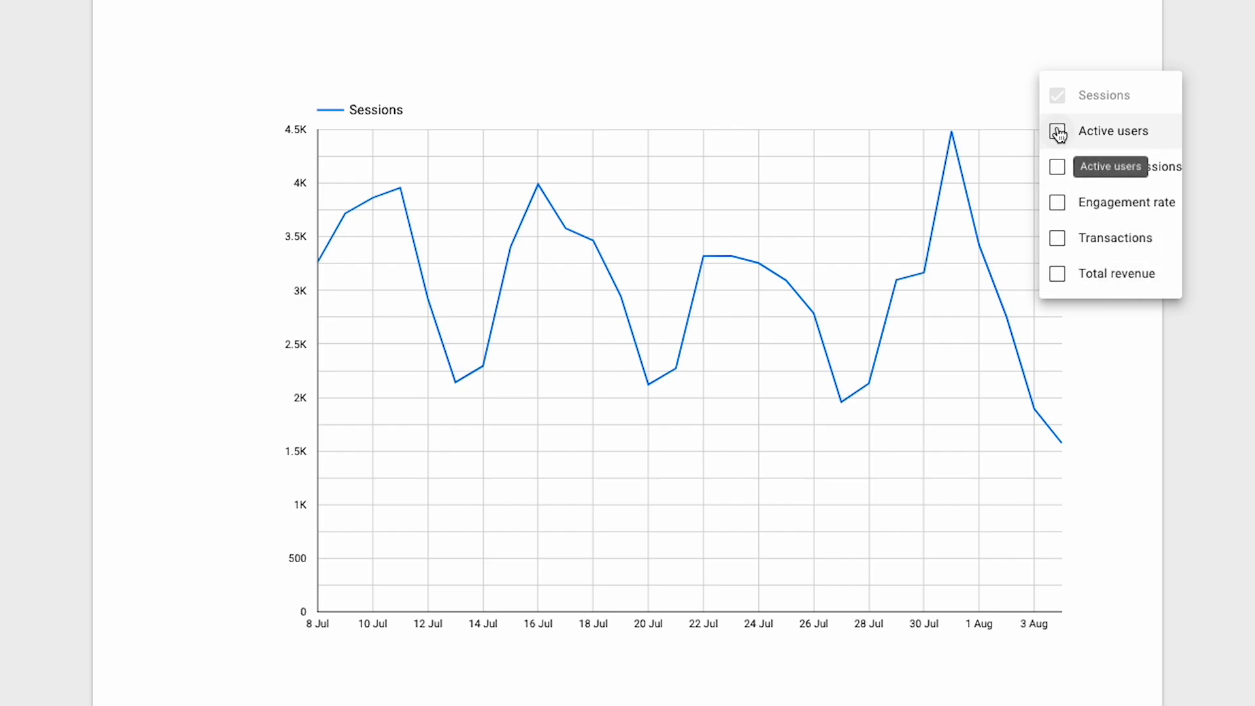
left_click(1057, 167)
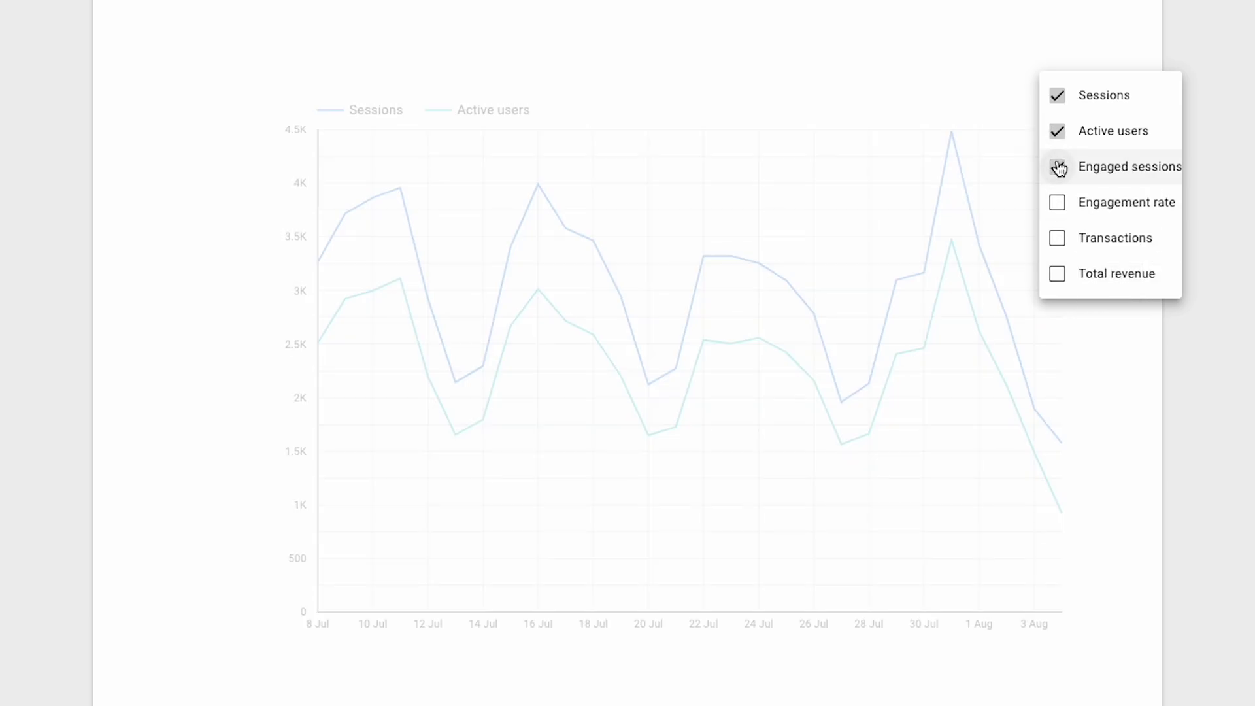
left_click(902, 85)
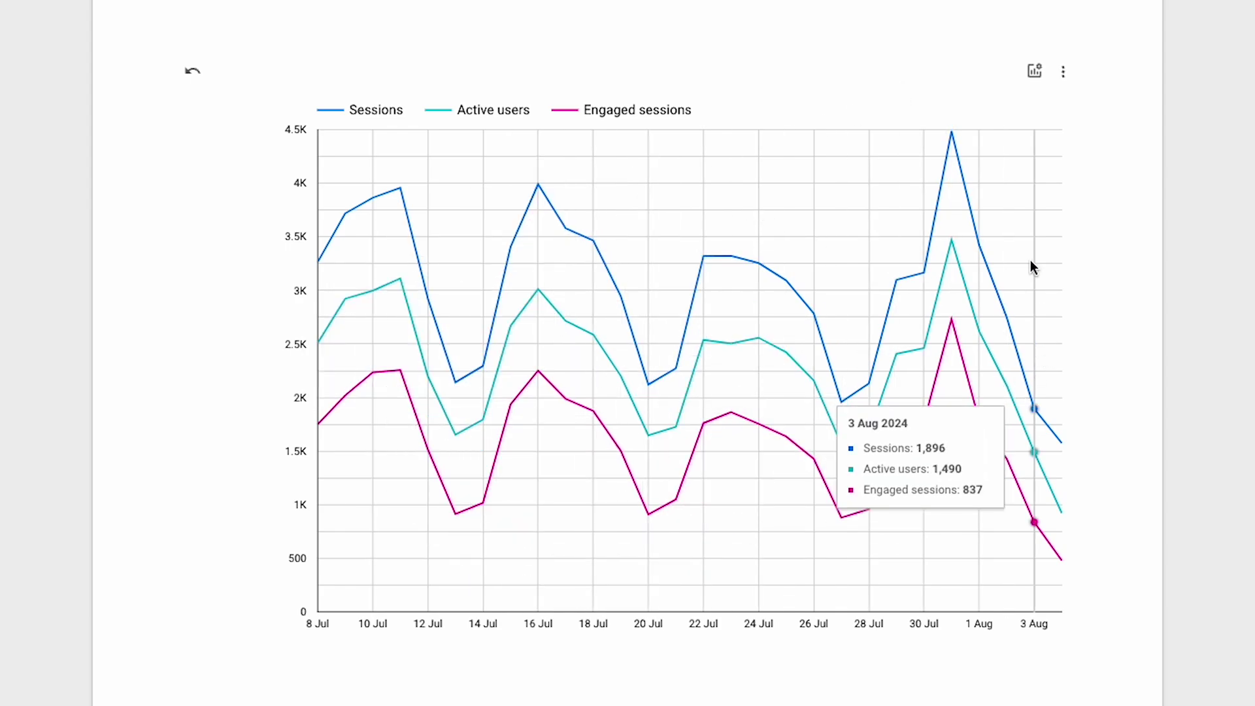
Swap Sessions and Active users out for Total revenue, leaving Engaged sessions and Total revenue
left_click(1033, 69)
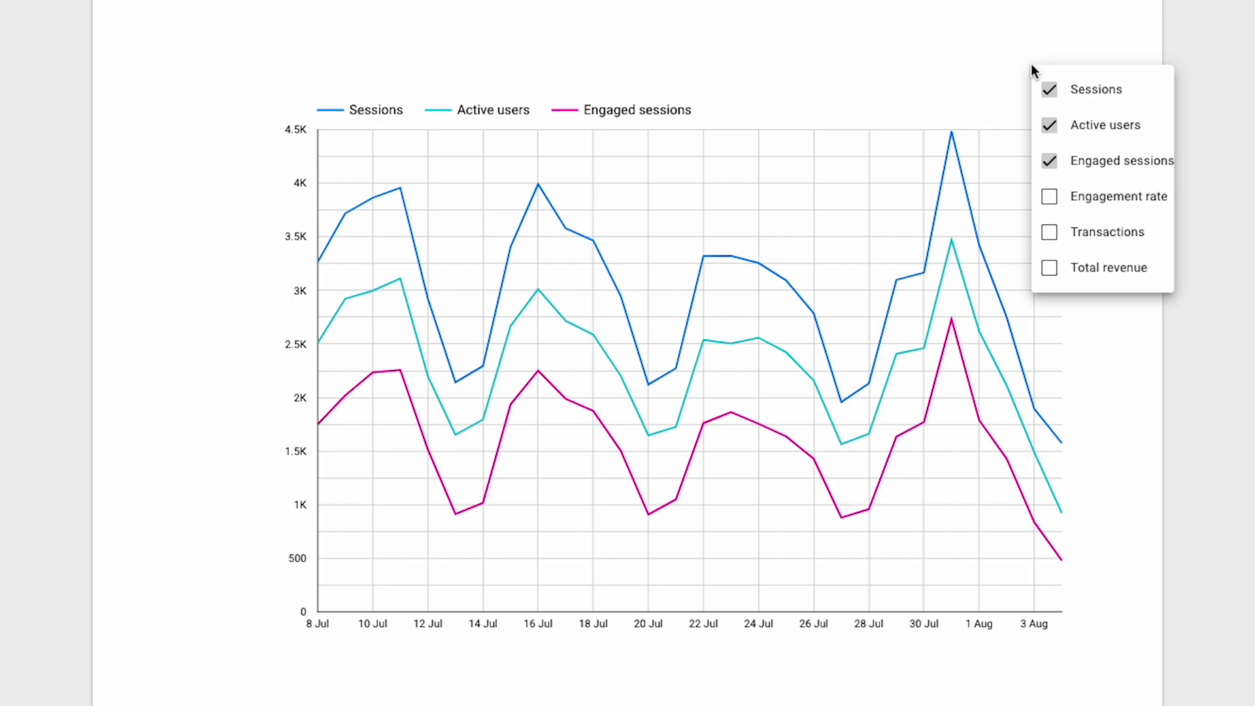
left_click(1049, 90)
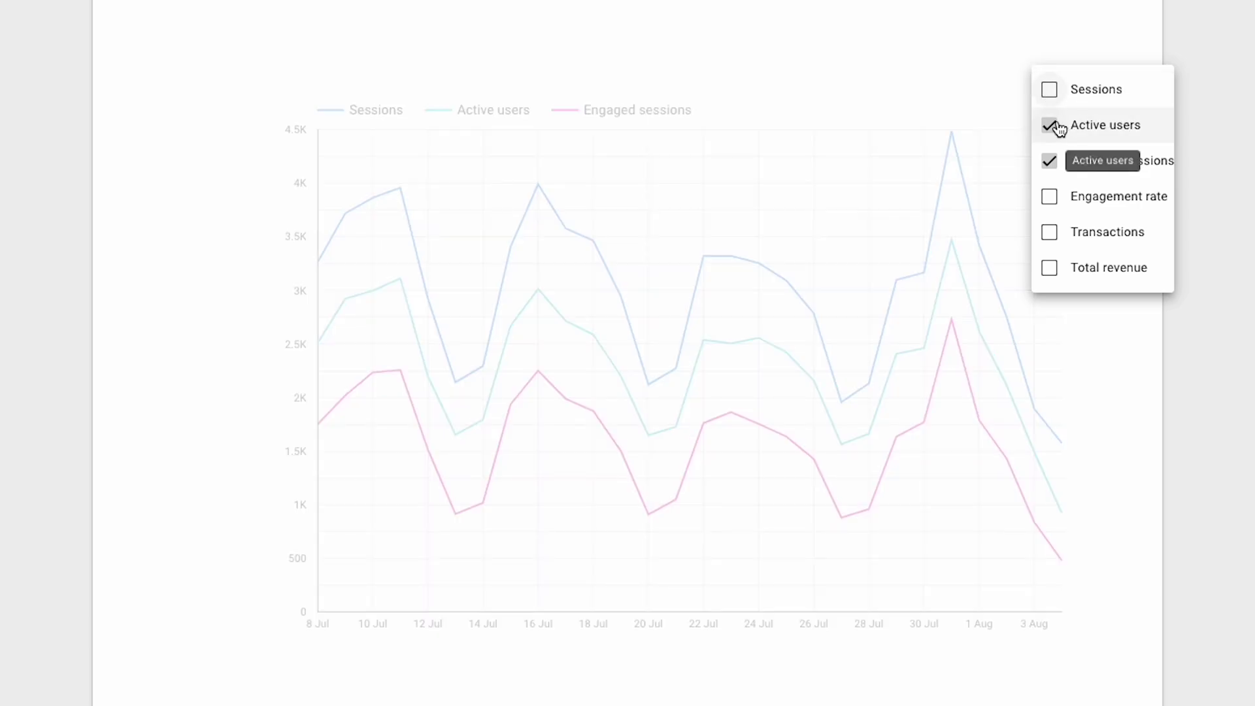
left_click(1054, 125)
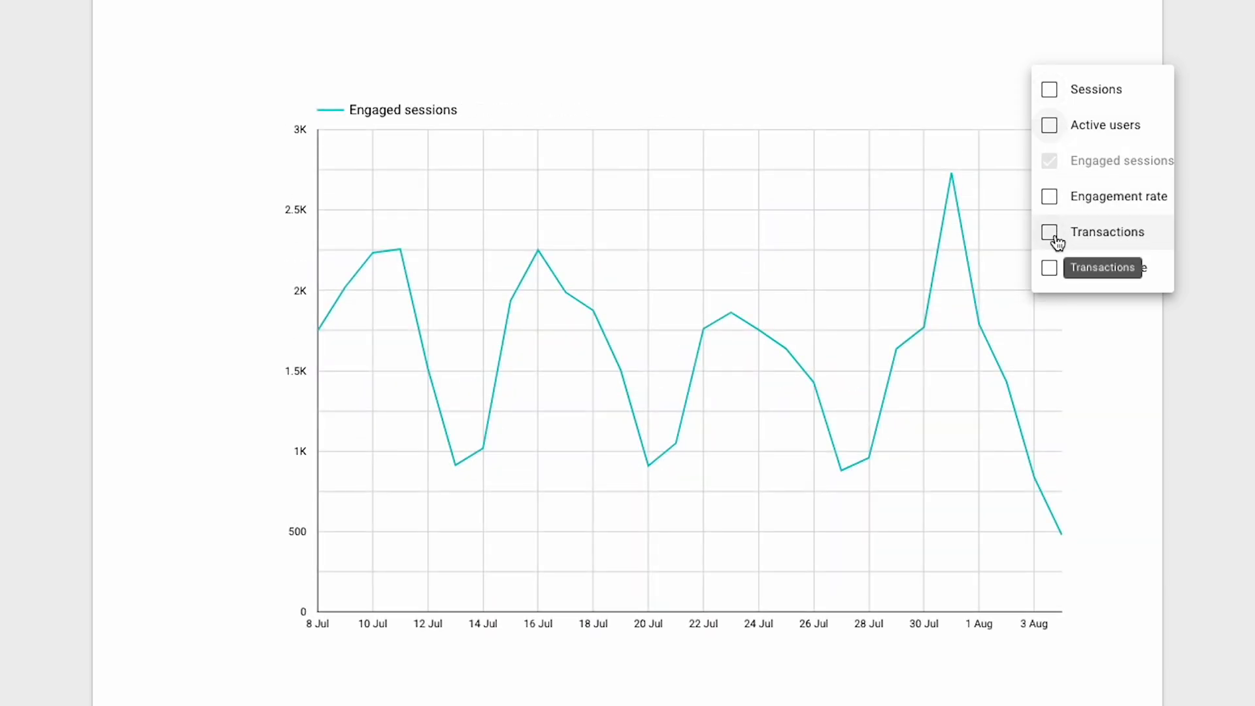
left_click(1047, 270)
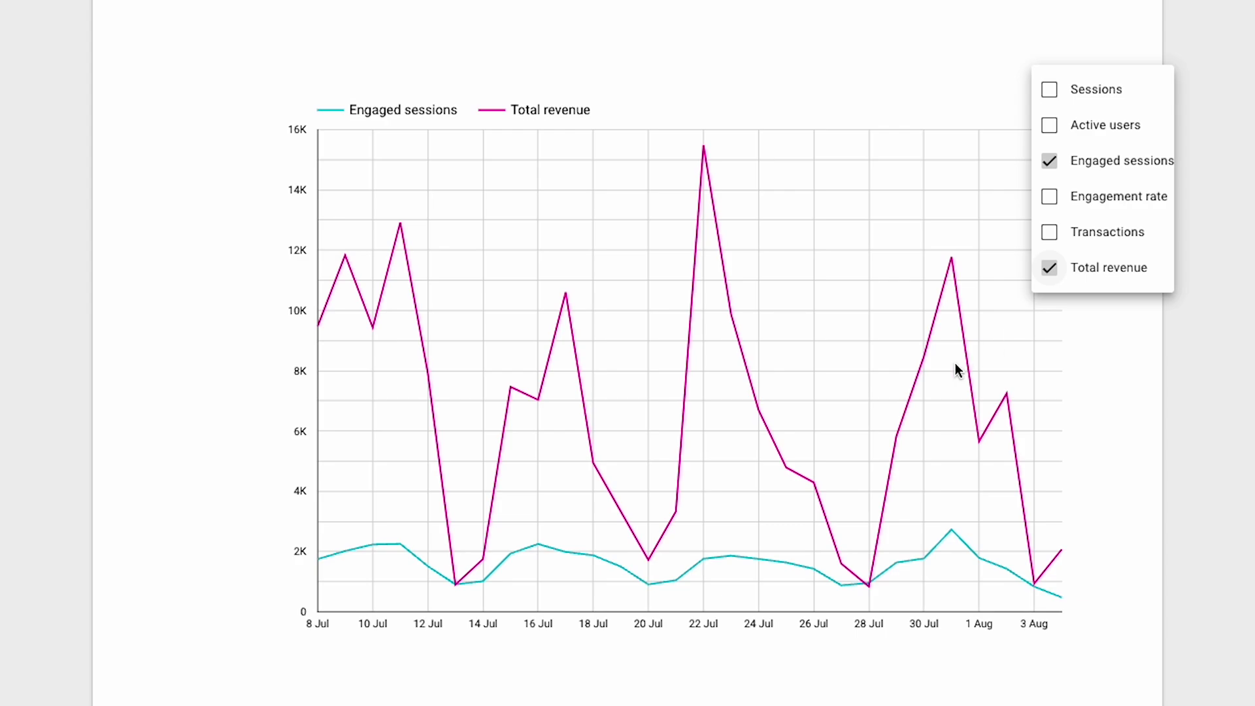
left_click(857, 46)
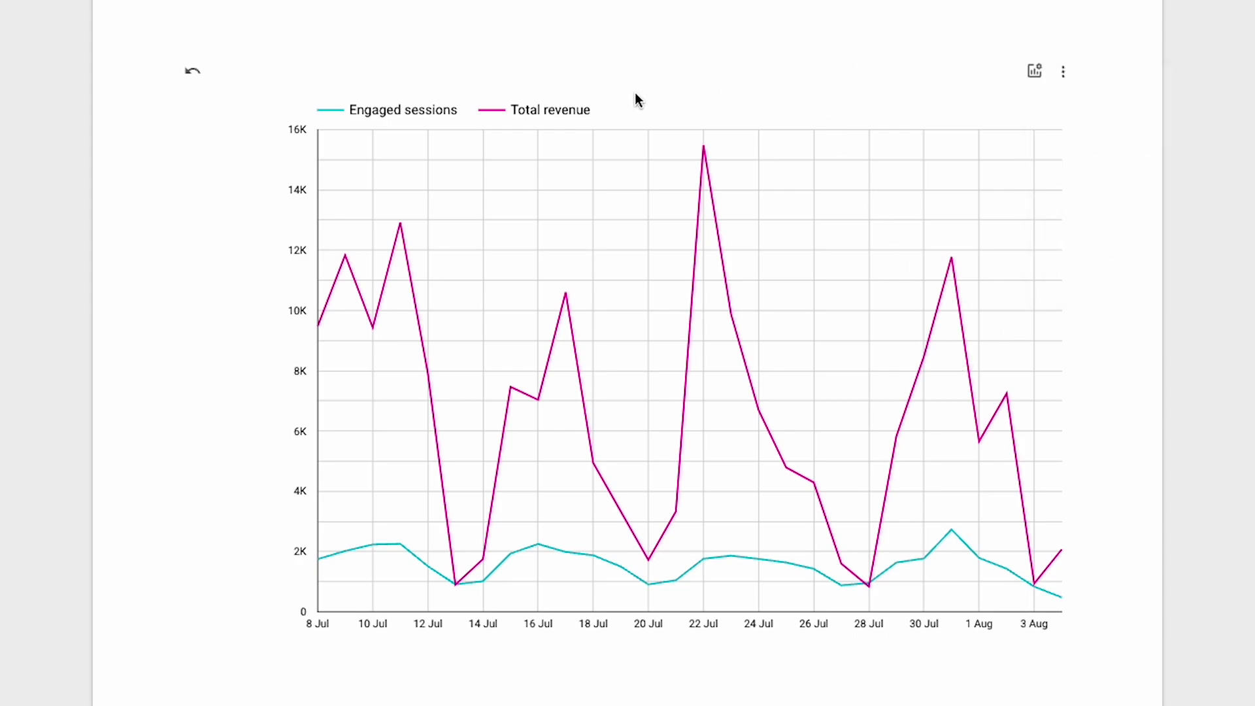
Reset the line chart to Sessions only, then list control types on page 2
left_click(189, 73)
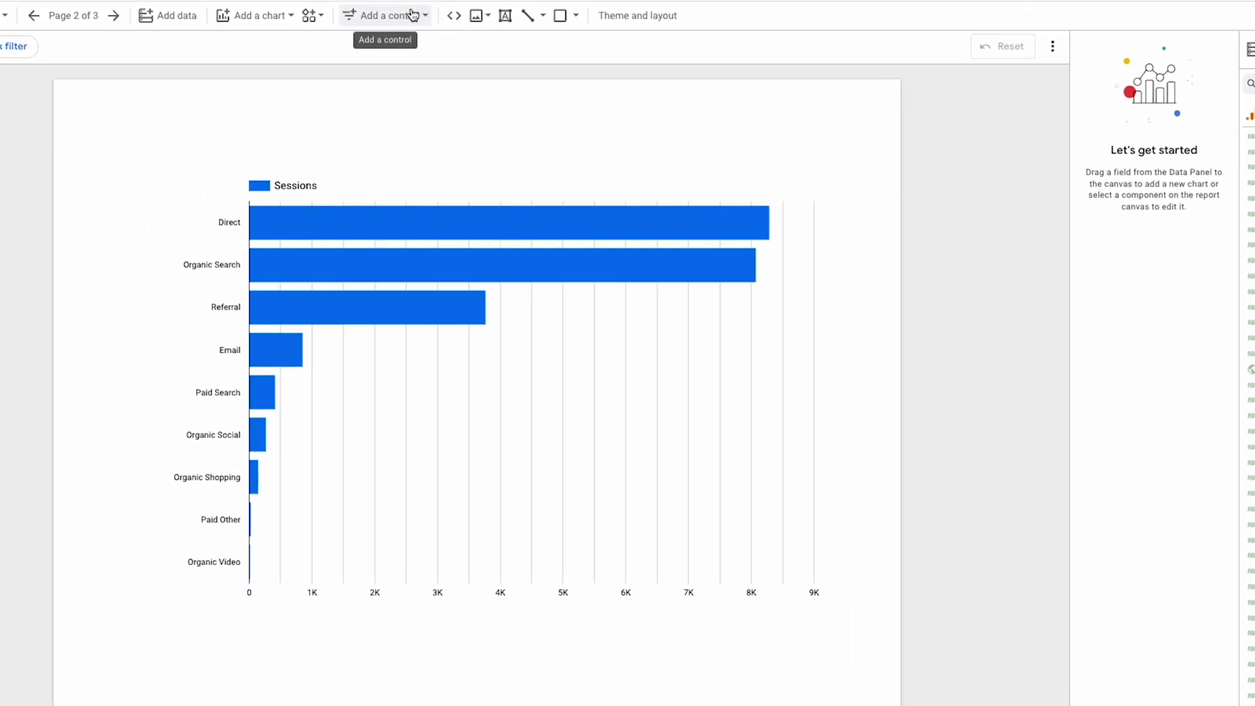
left_click(391, 114)
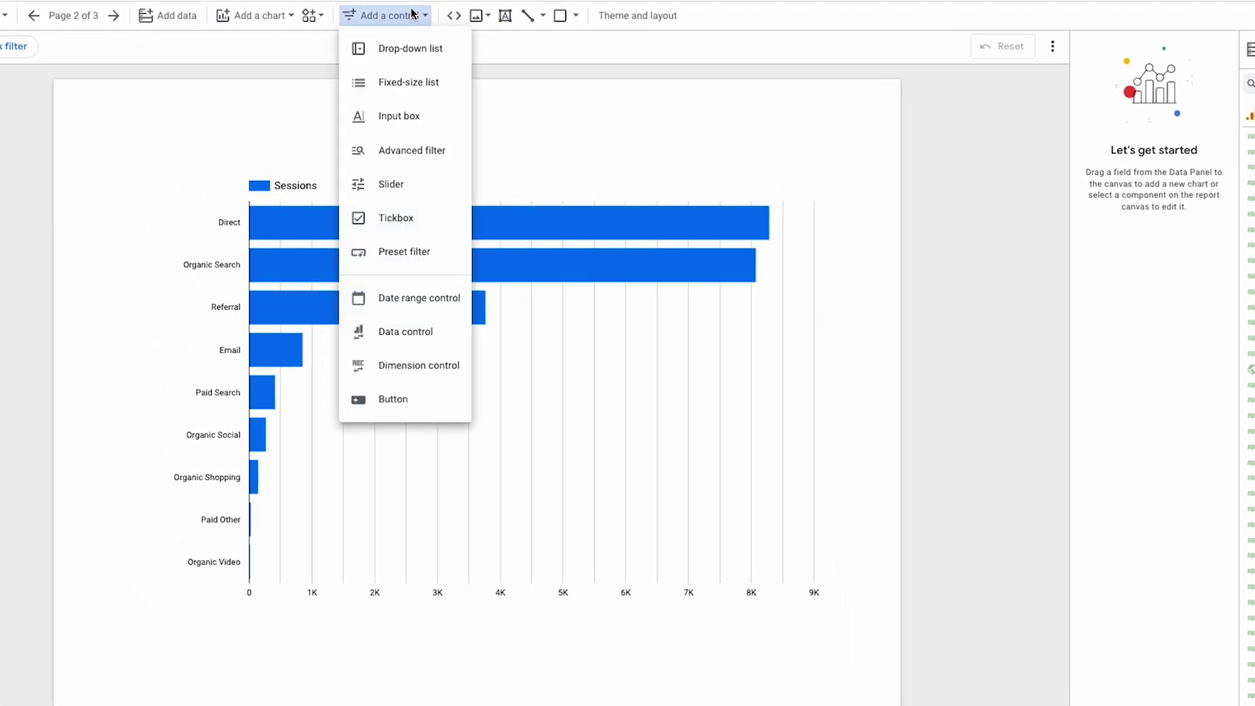
Place a dimension control above the Sessions-by-channel bar chart
left_click(429, 373)
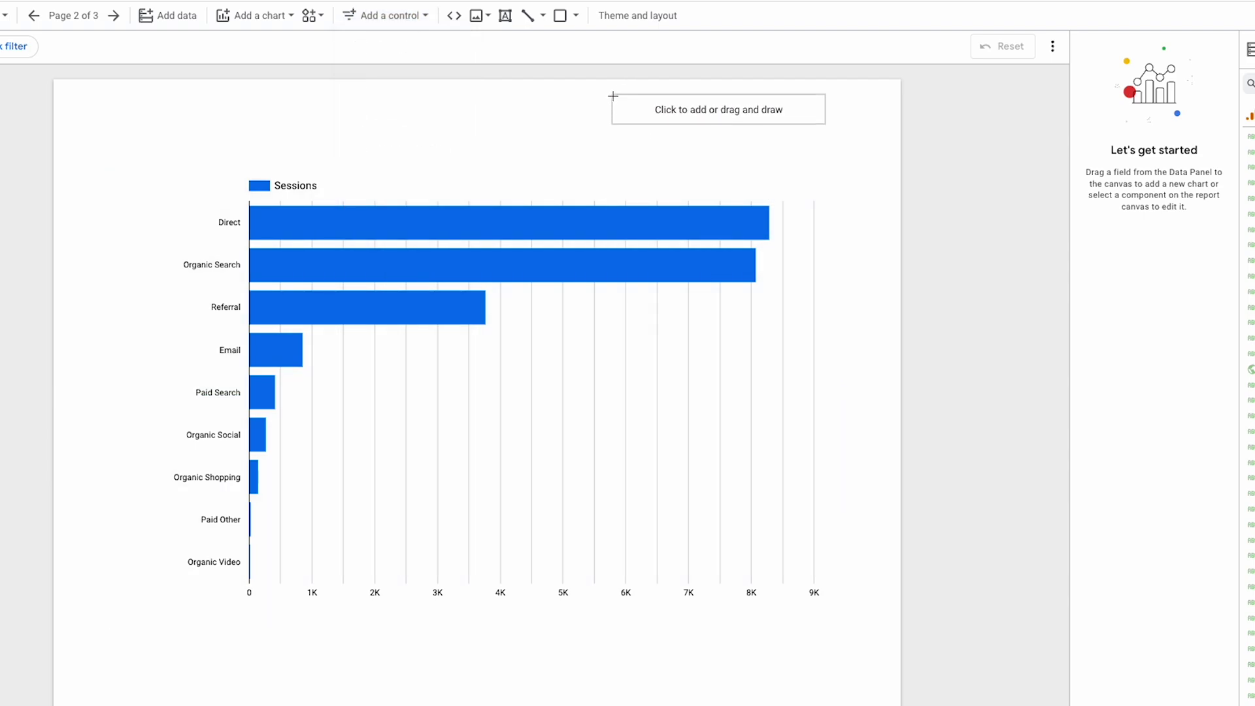
left_click(619, 93)
left_click(745, 116)
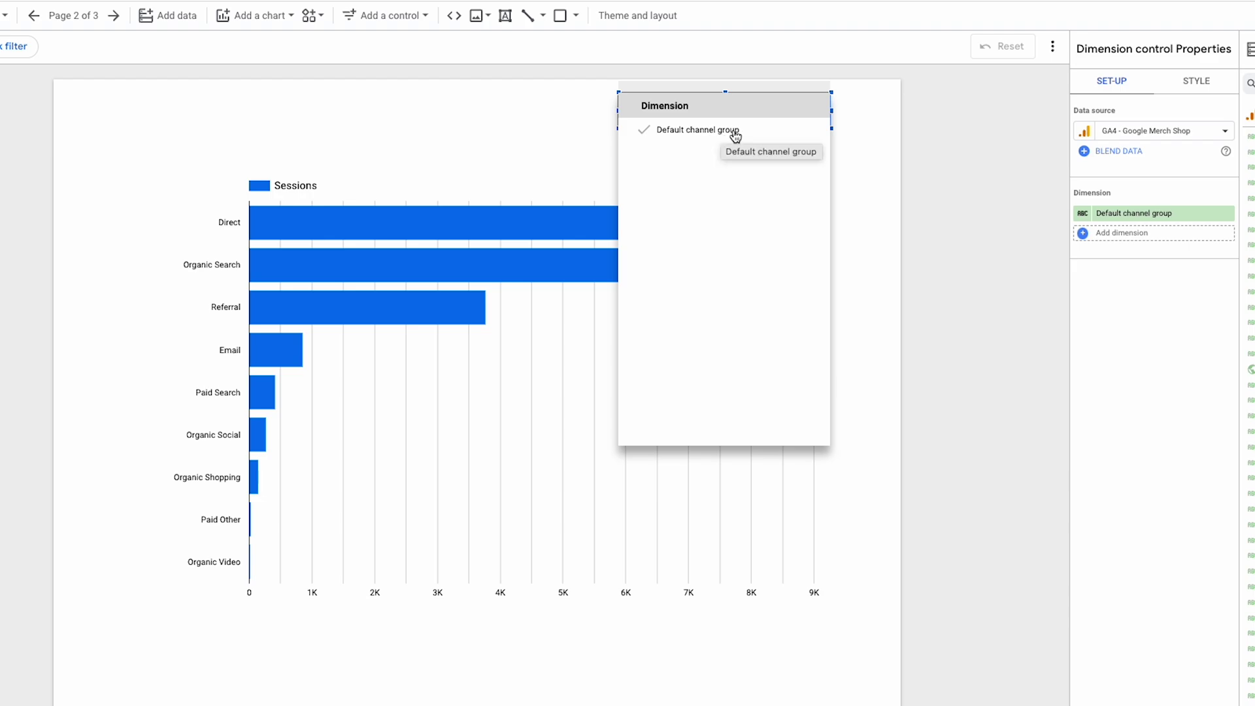
Add Session source and Session medium as extra dimension choices in the control
left_click(1140, 234)
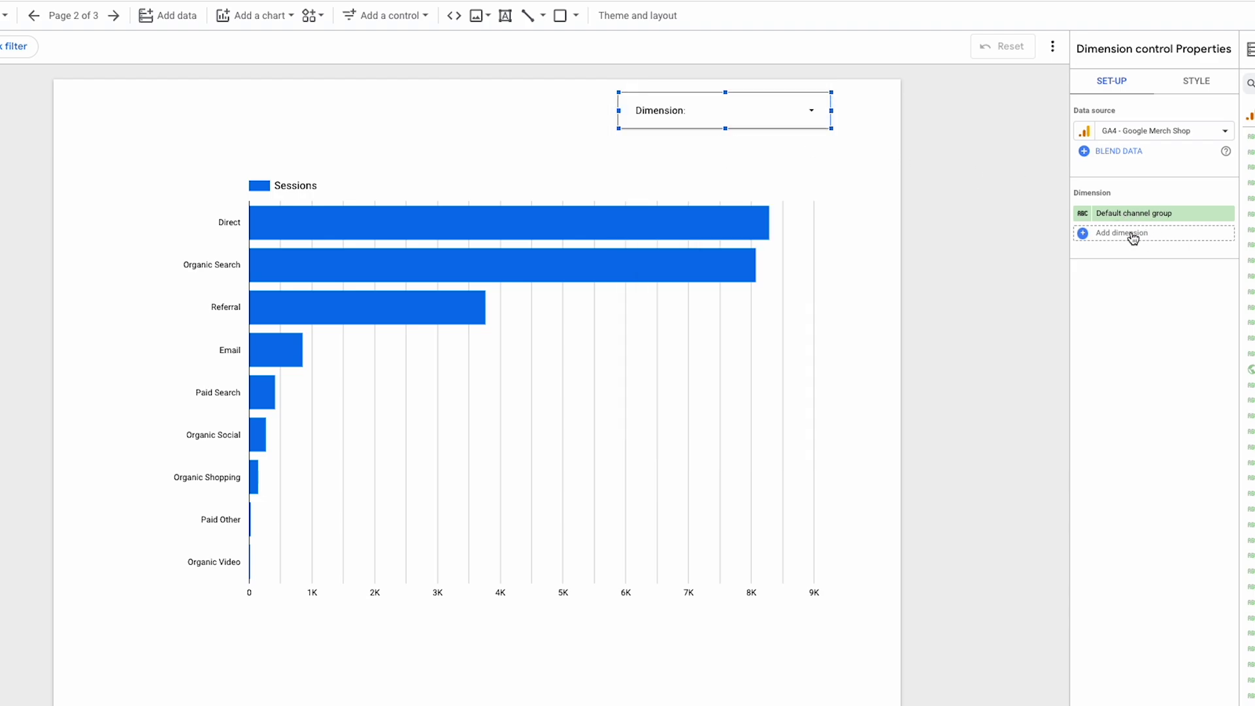
type("sessio")
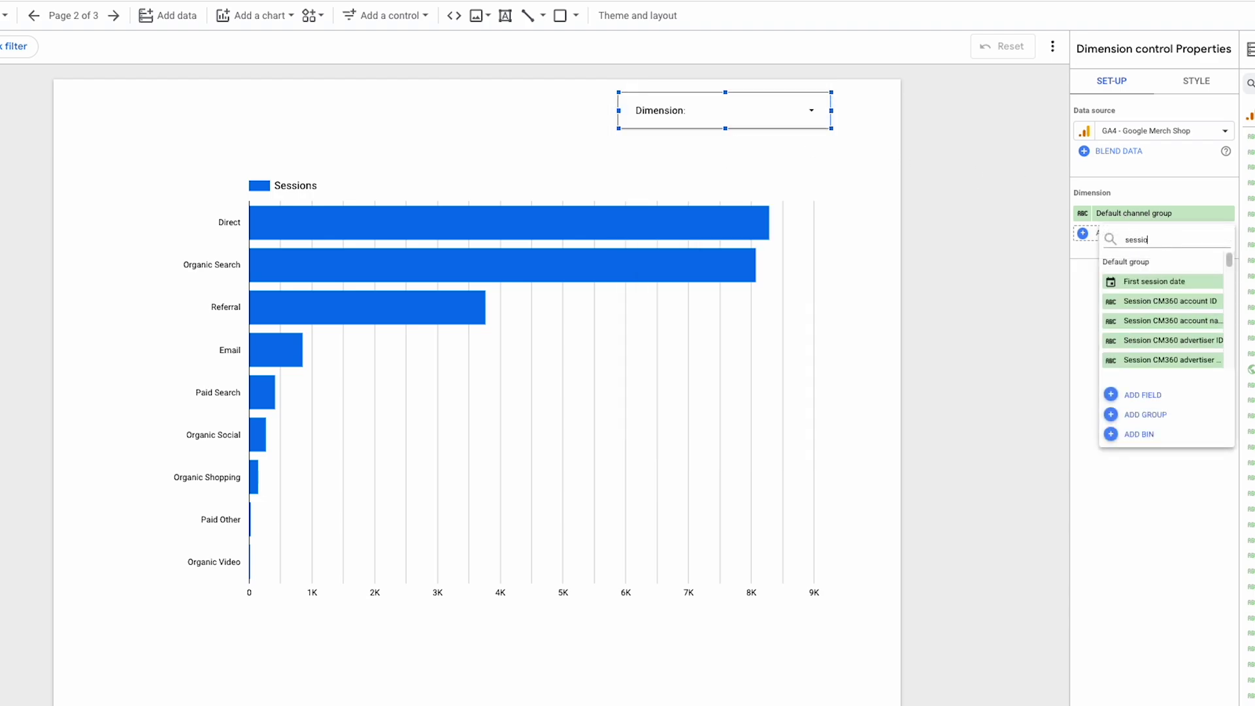
type("n source")
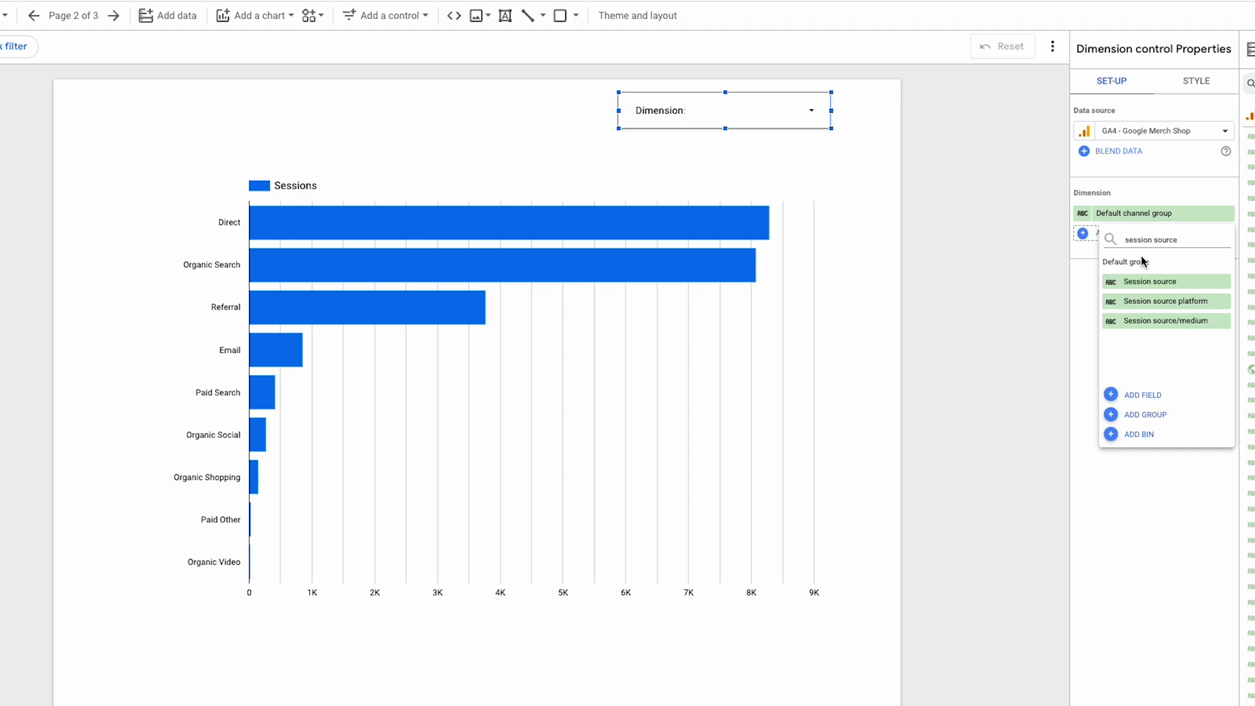
left_click(1150, 281)
left_click(1135, 253)
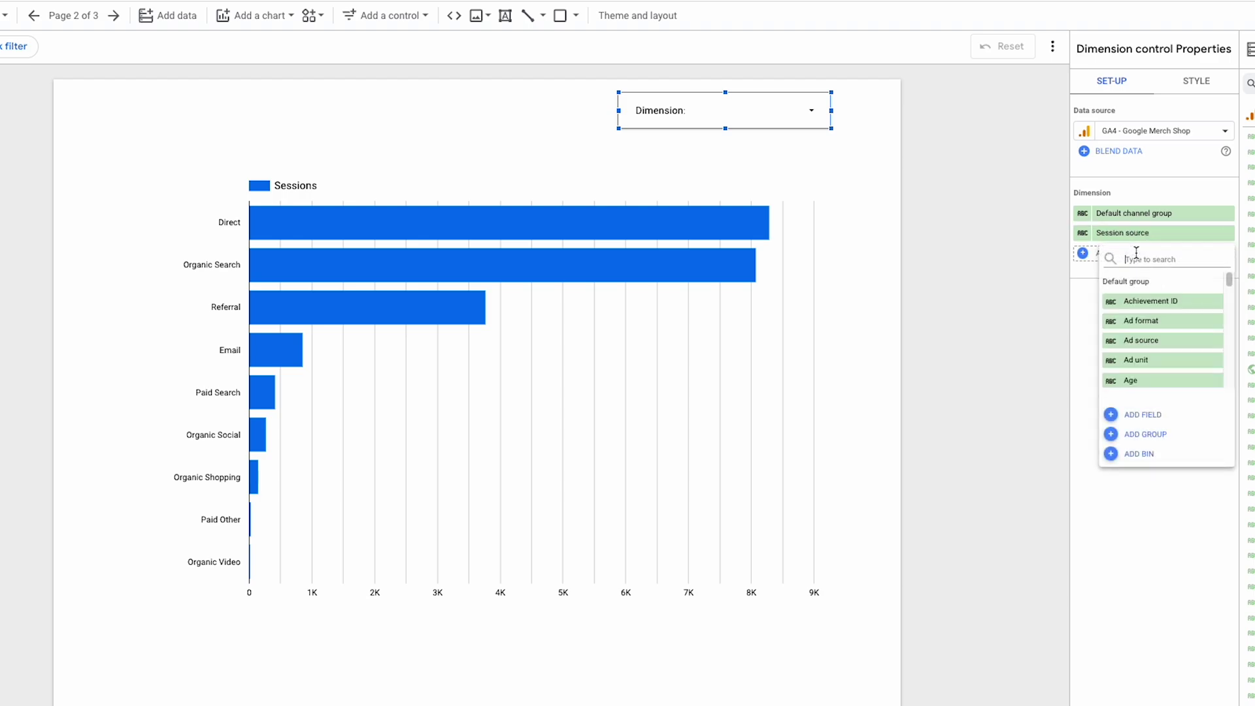
type("session medium")
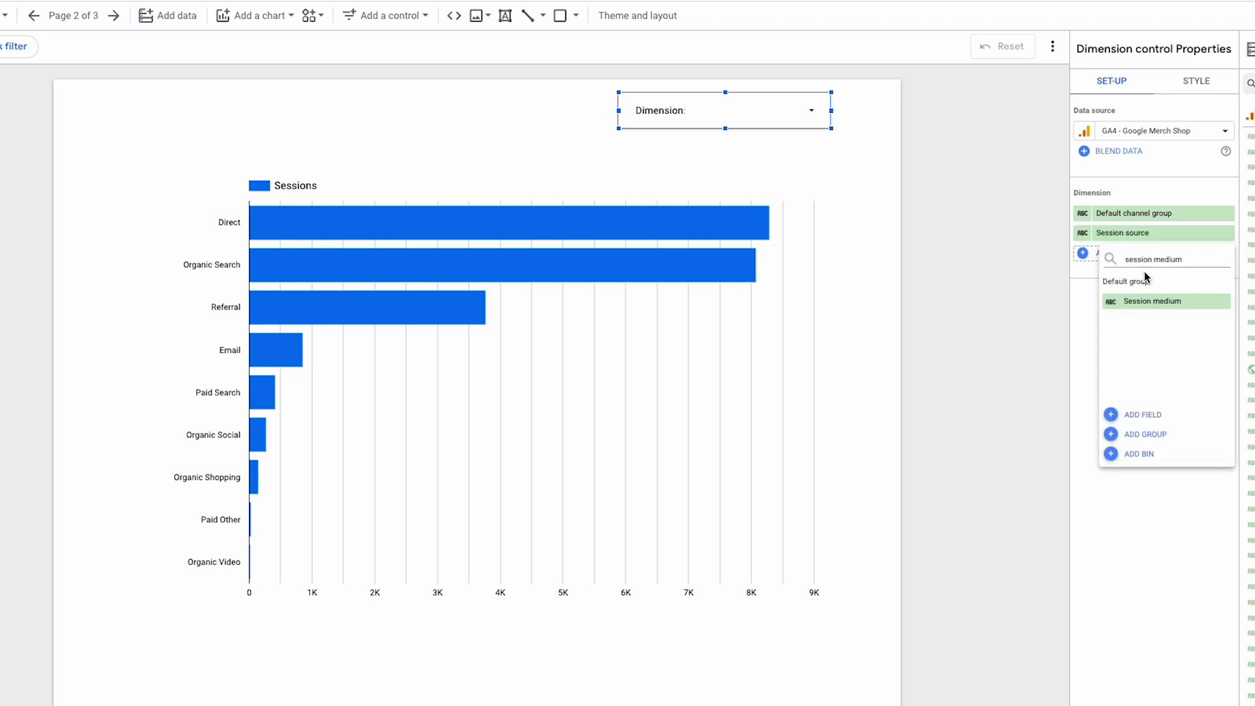
left_click(1152, 301)
Test the control with Session source and Session medium, ending on Default channel group
left_click(954, 272)
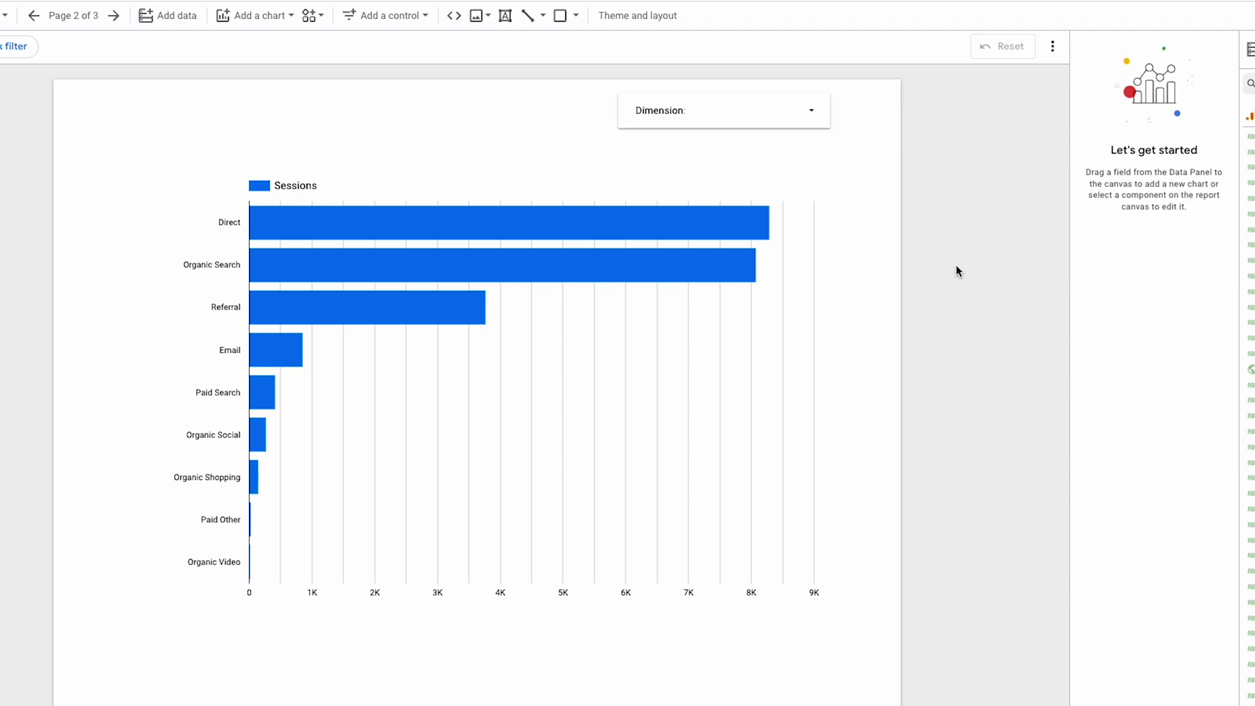
left_click(784, 126)
left_click(684, 157)
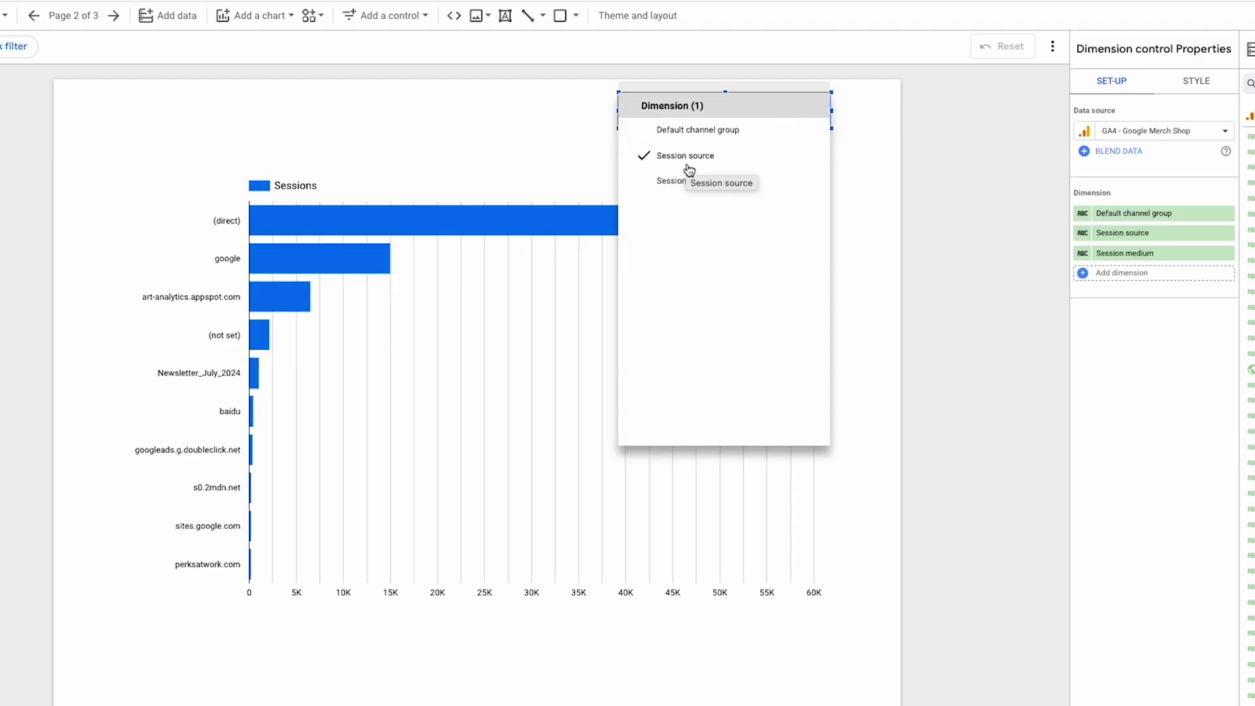
left_click(689, 180)
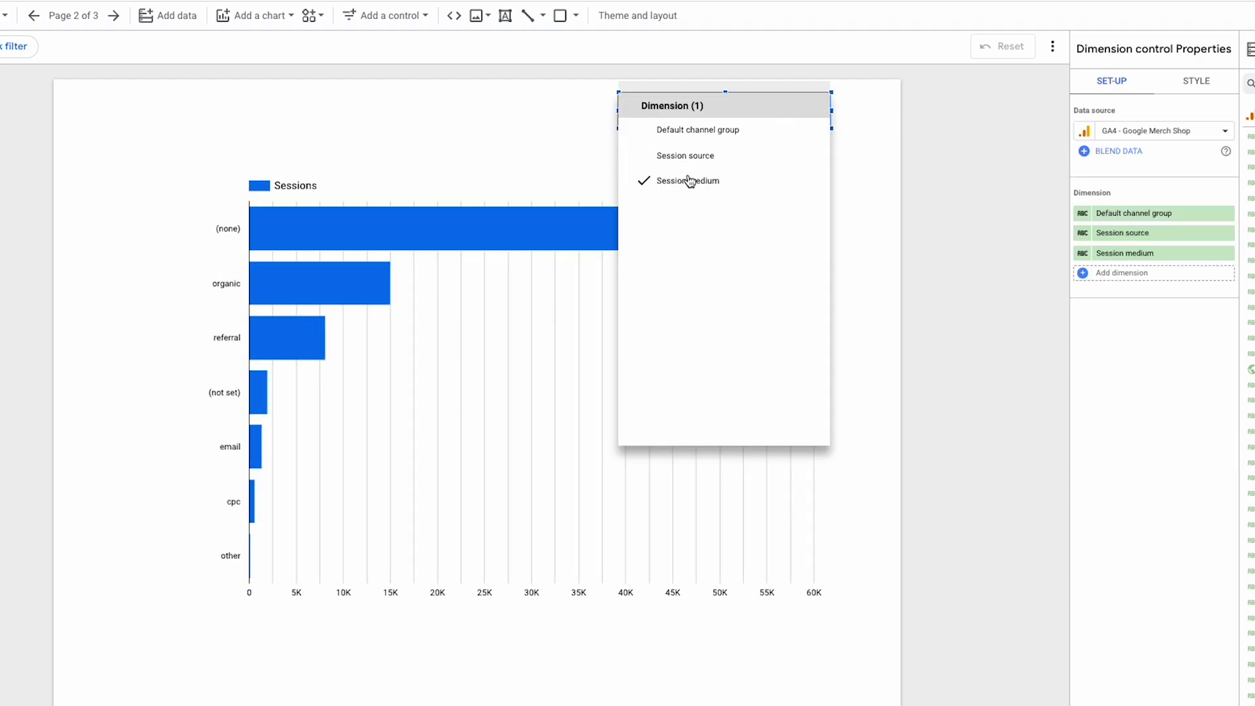
left_click(681, 131)
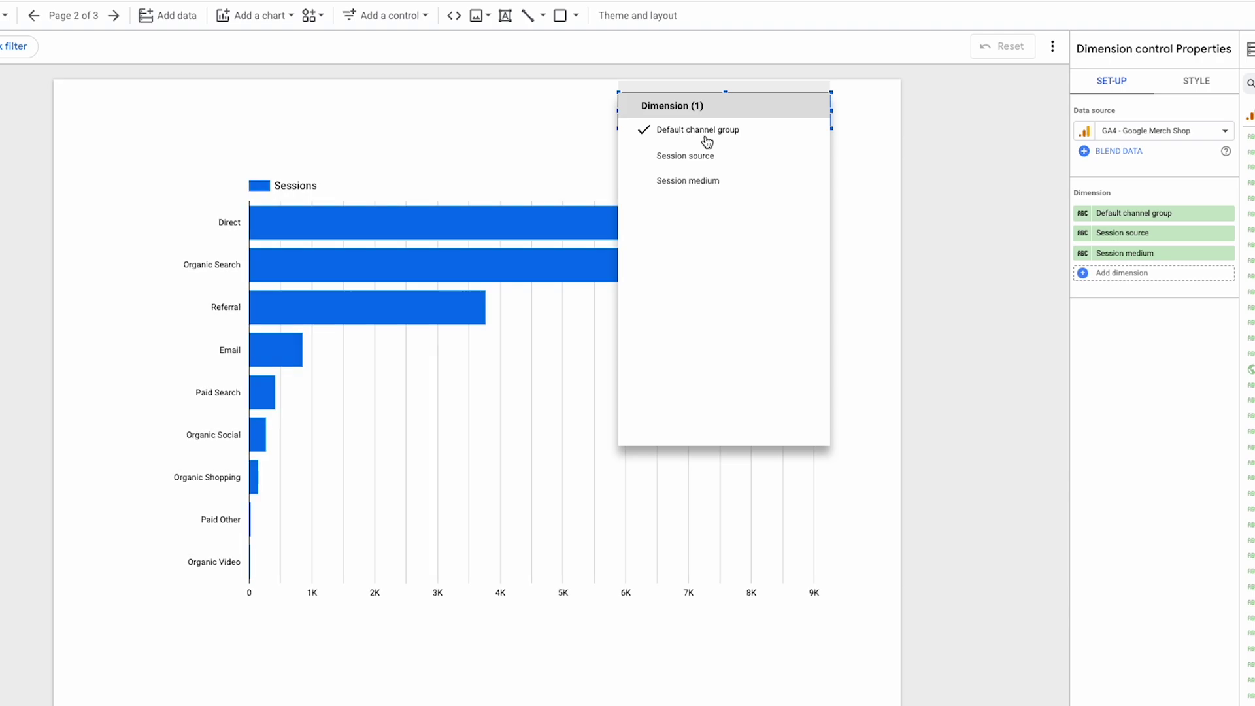
left_click(860, 163)
Add Active users and Total revenue to the bar chart's displayed metrics
left_click(758, 155)
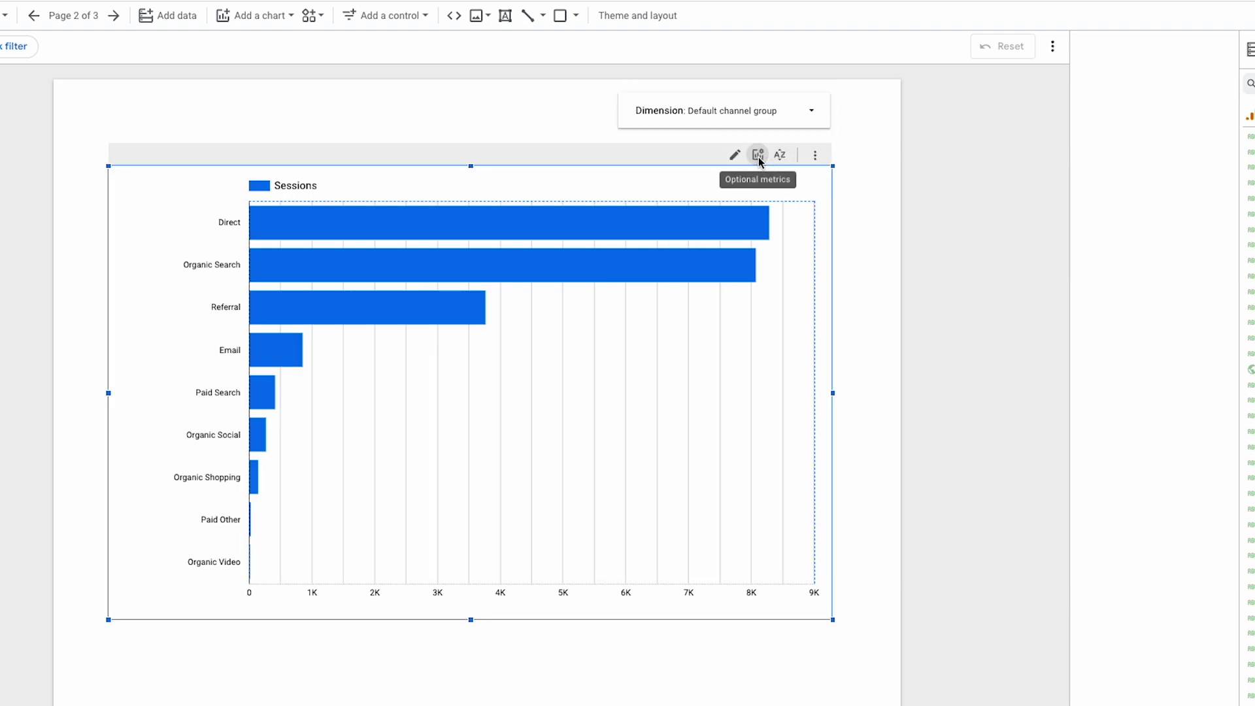
left_click(772, 205)
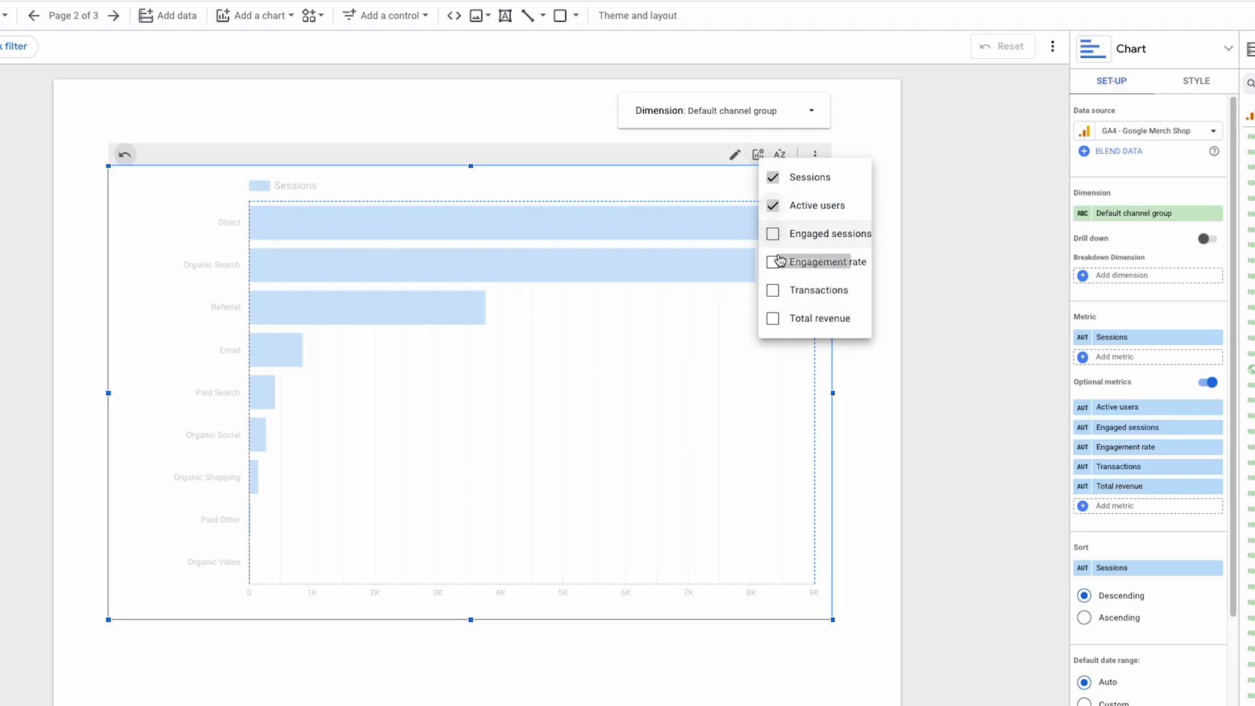
left_click(773, 319)
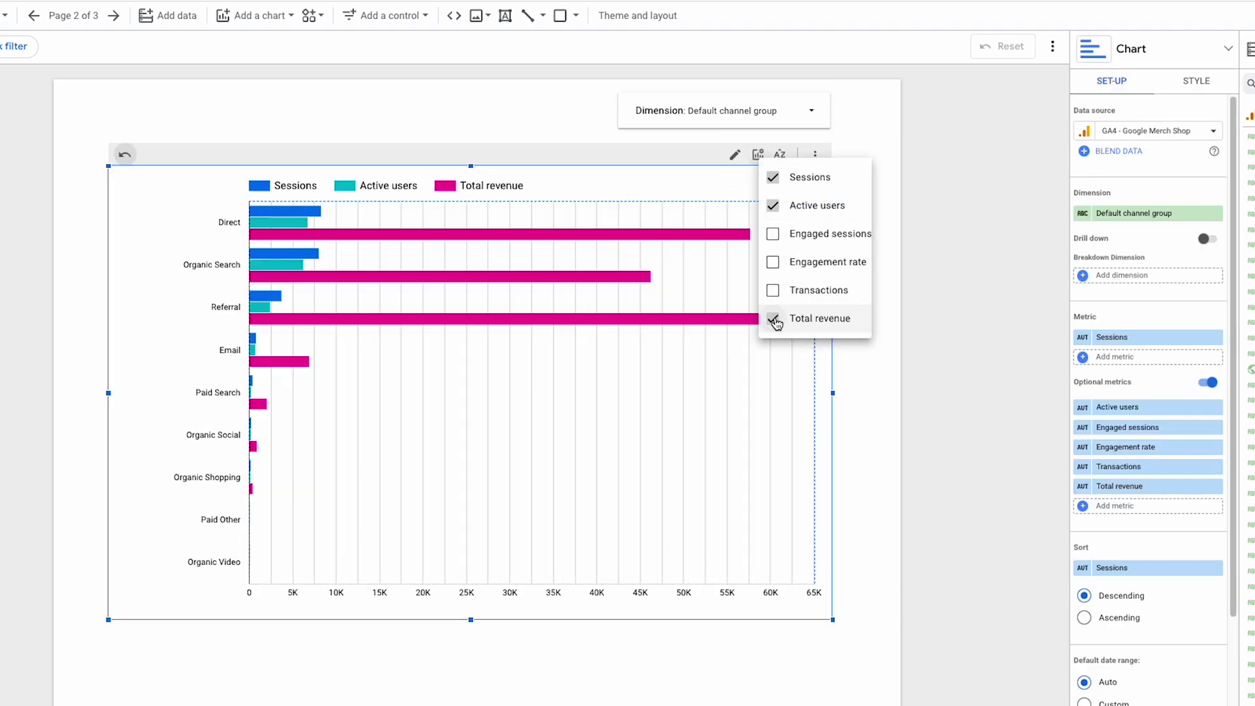
left_click(752, 110)
Break the bar chart down by Session source and move to the next page
left_click(753, 111)
left_click(720, 157)
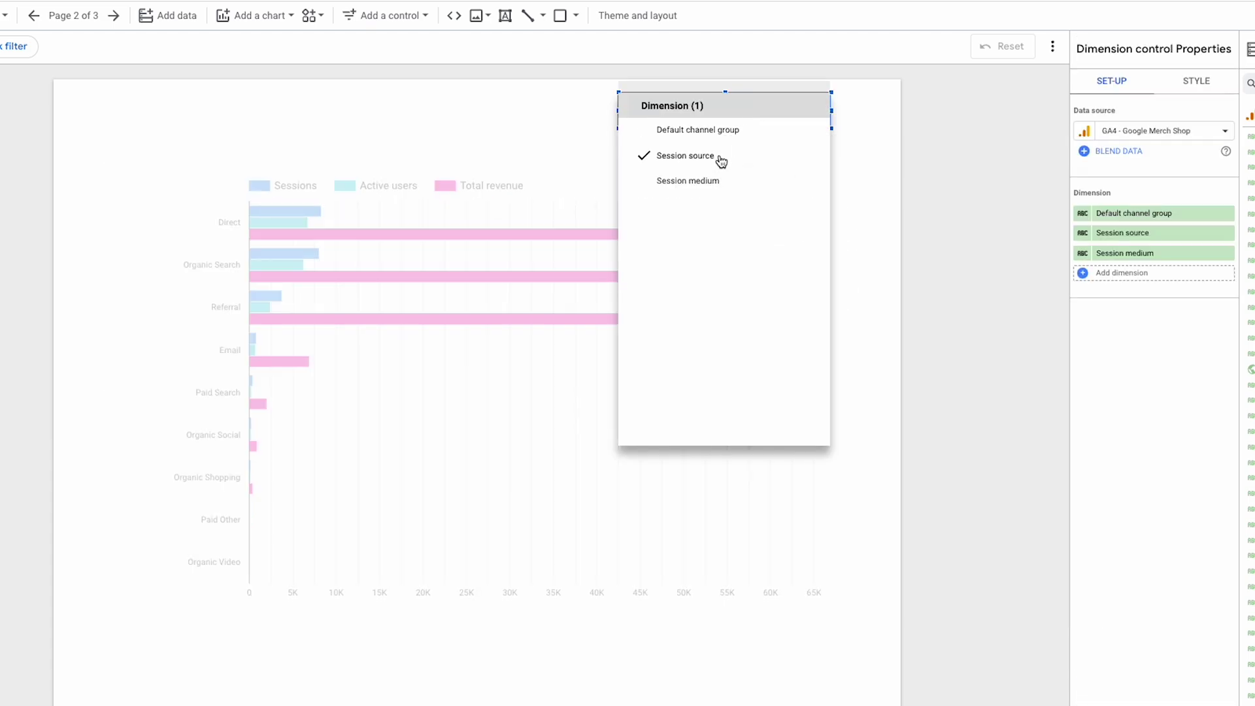
left_click(476, 127)
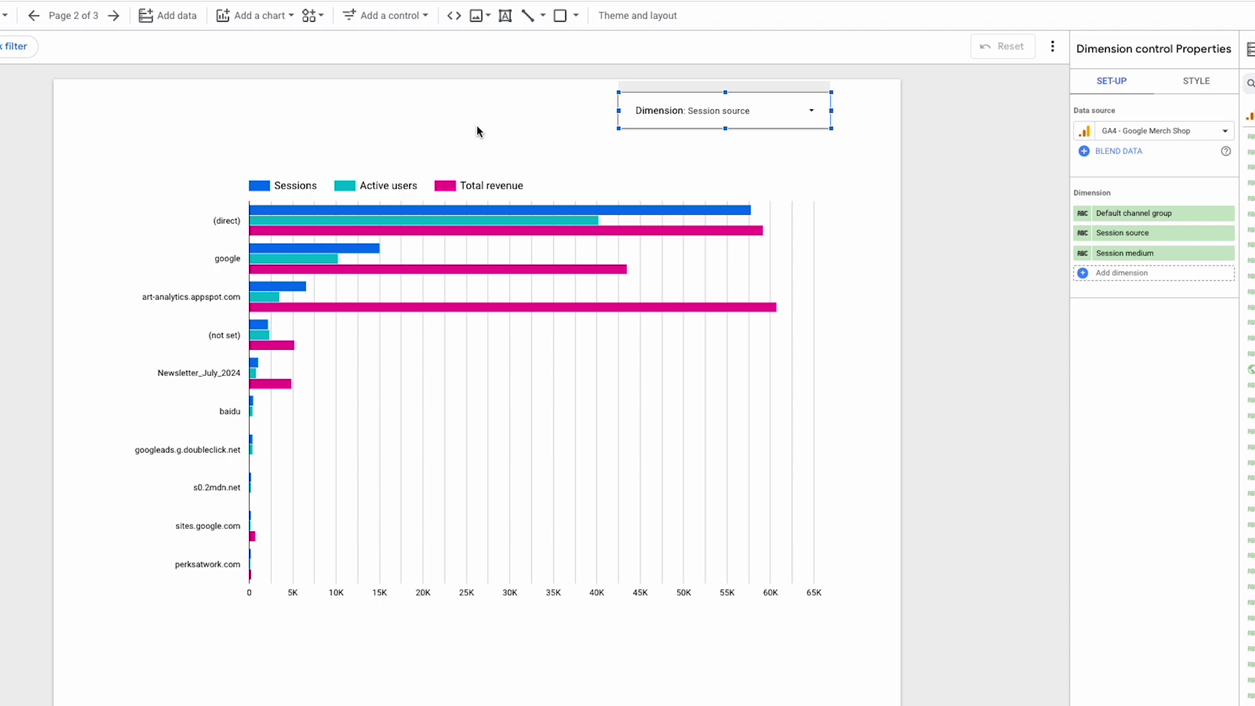
left_click(113, 15)
Switch page 3's first dimension control to Country
mouse_move(993, 204)
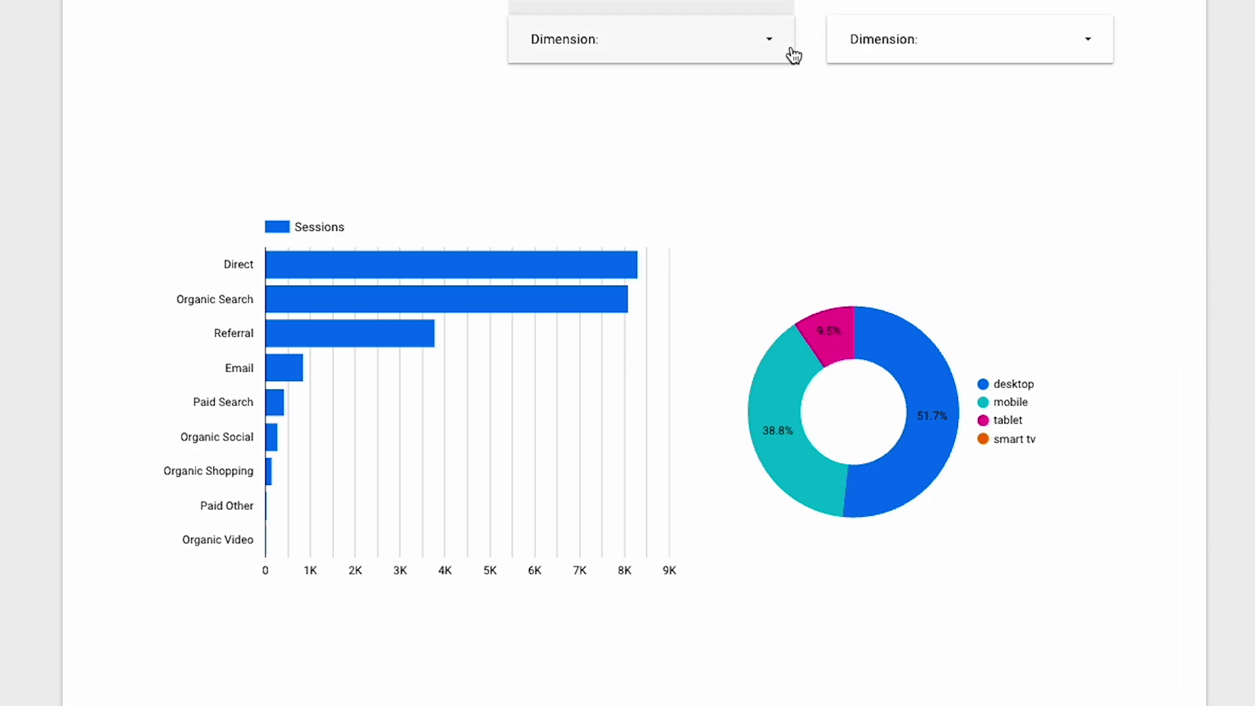
left_click(768, 47)
left_click(586, 105)
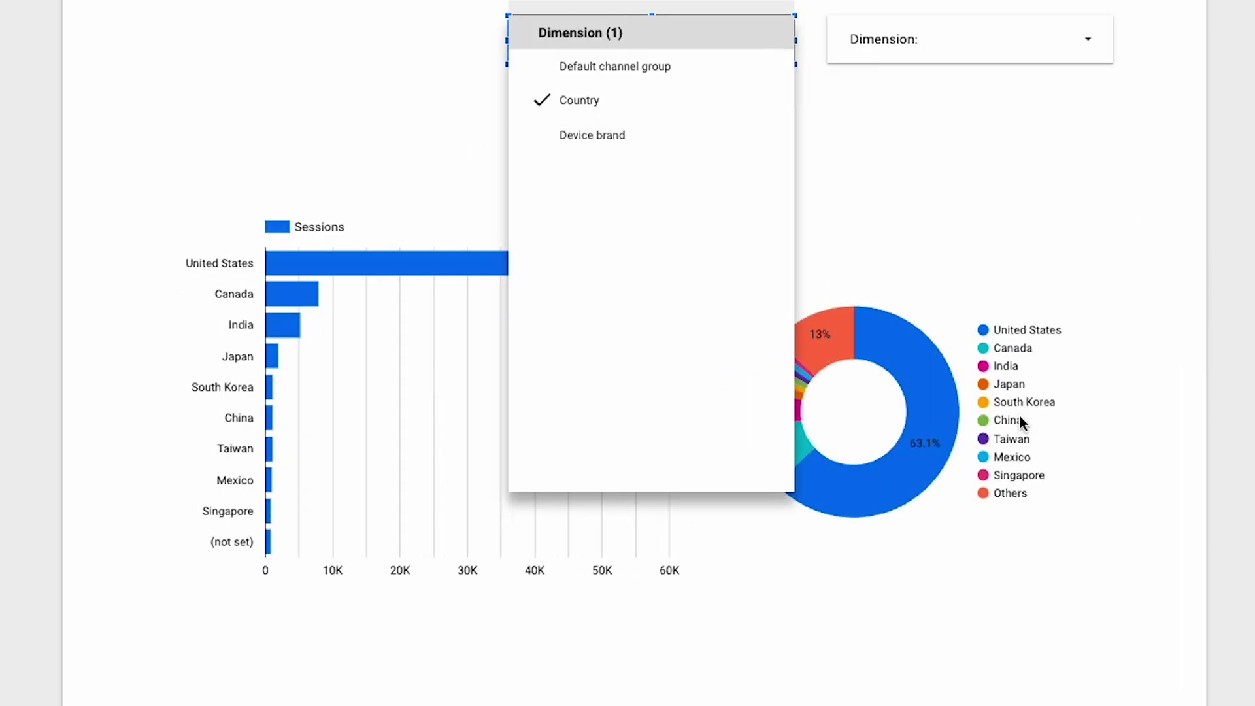
left_click(1027, 39)
Set the second control to Session source and move the controls above the bar and donut charts
left_click(1028, 39)
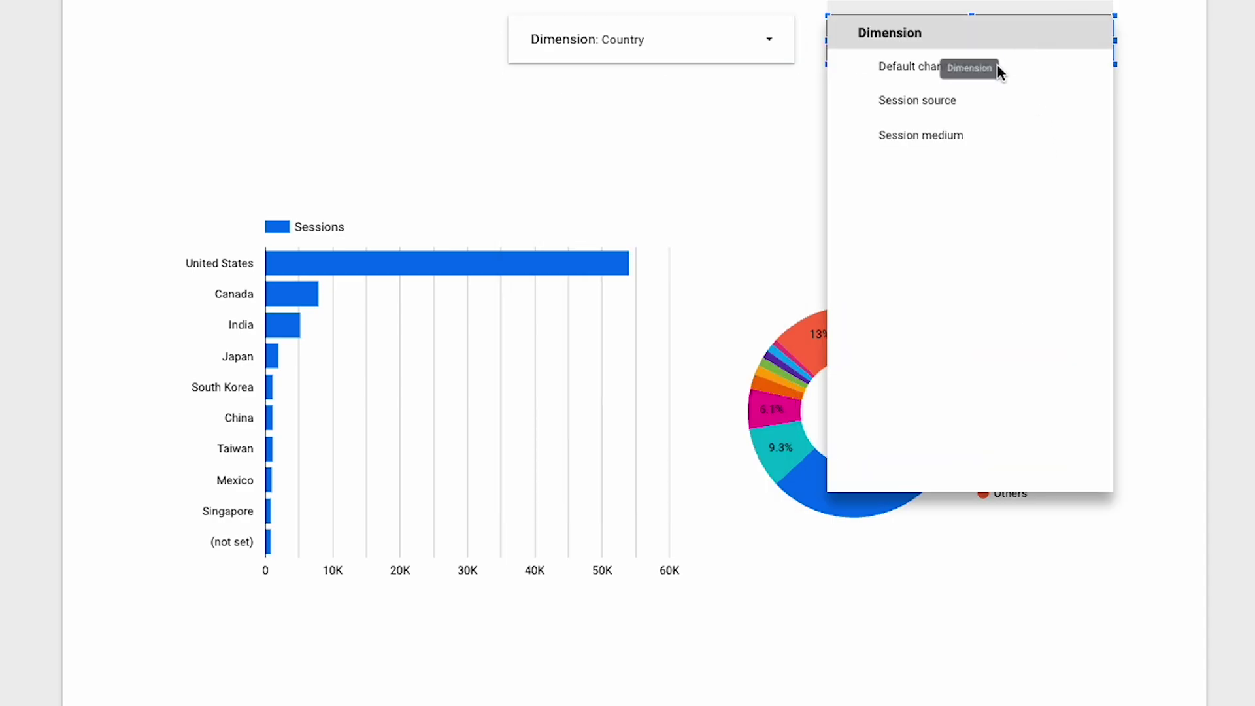
left_click(981, 103)
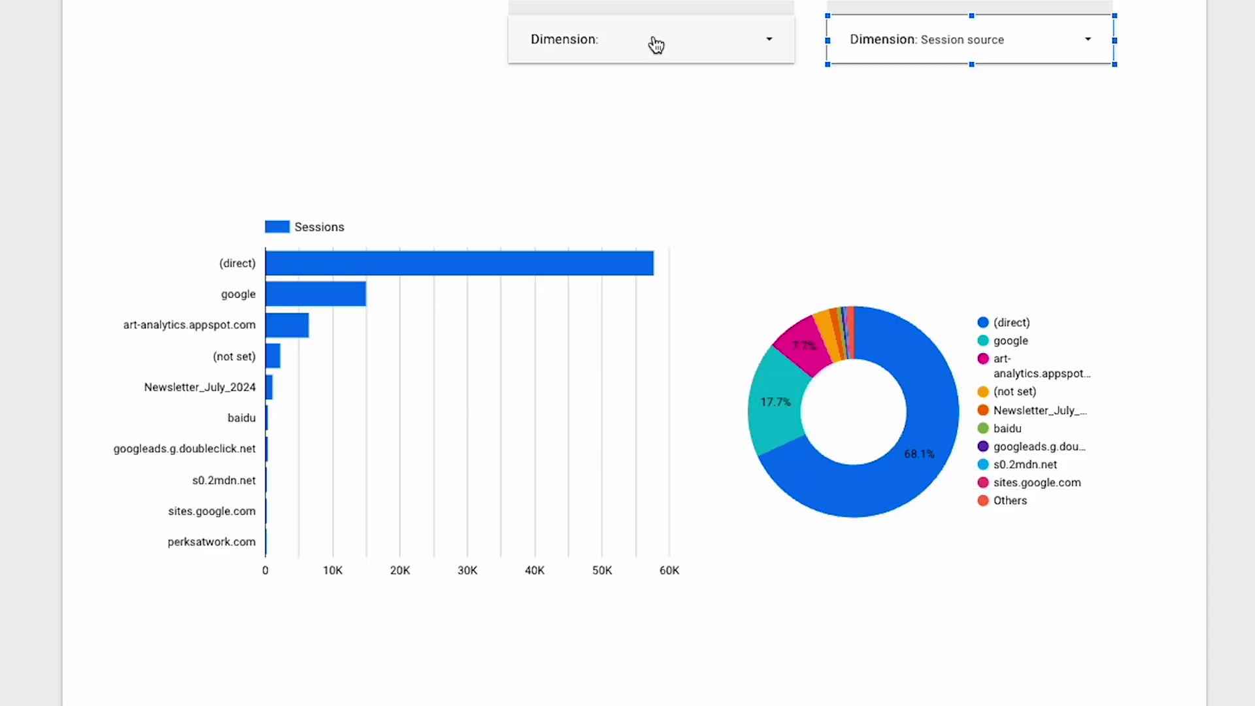
left_click_drag(652, 42, 395, 156)
left_click_drag(989, 60, 994, 184)
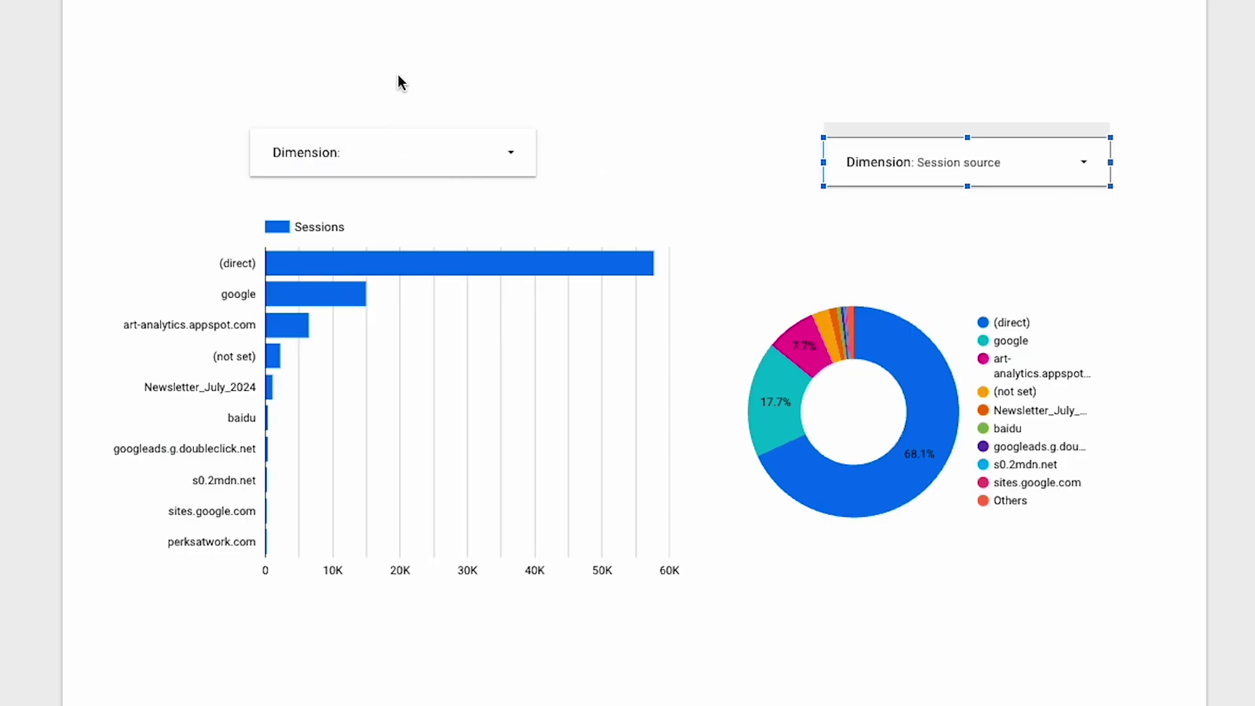
Group the left dimension control with the bar chart
left_click(451, 372)
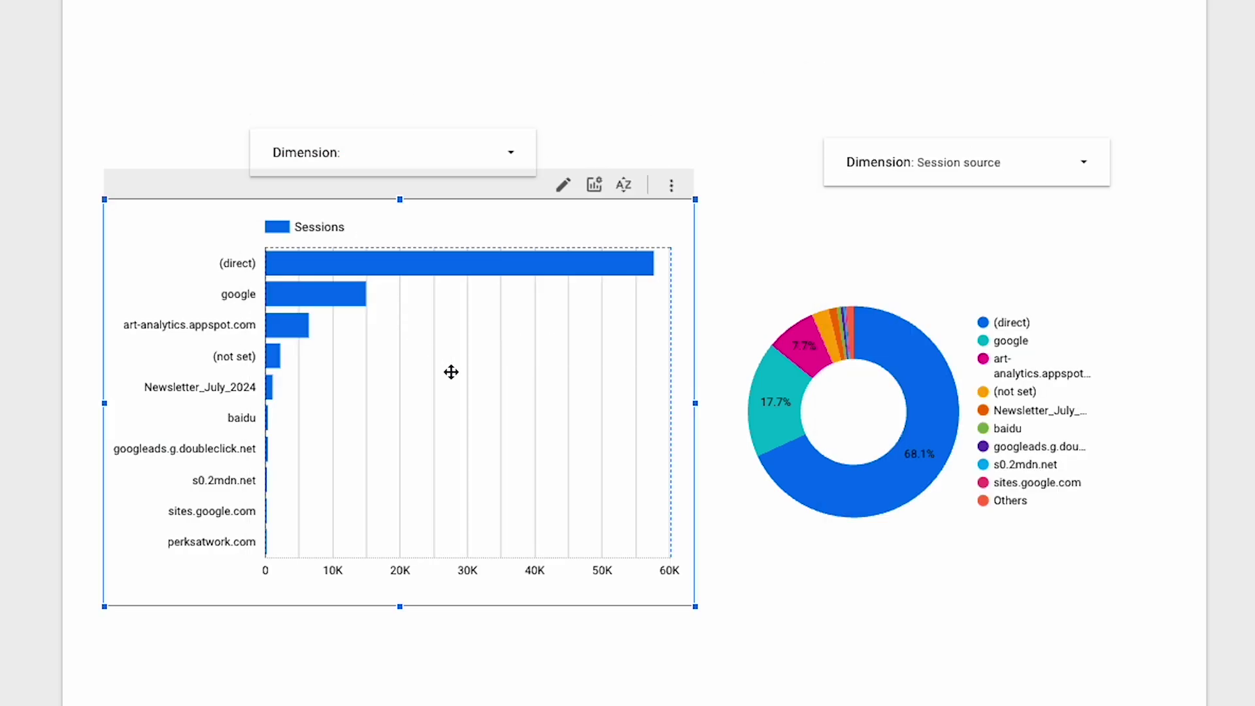
left_click(417, 131)
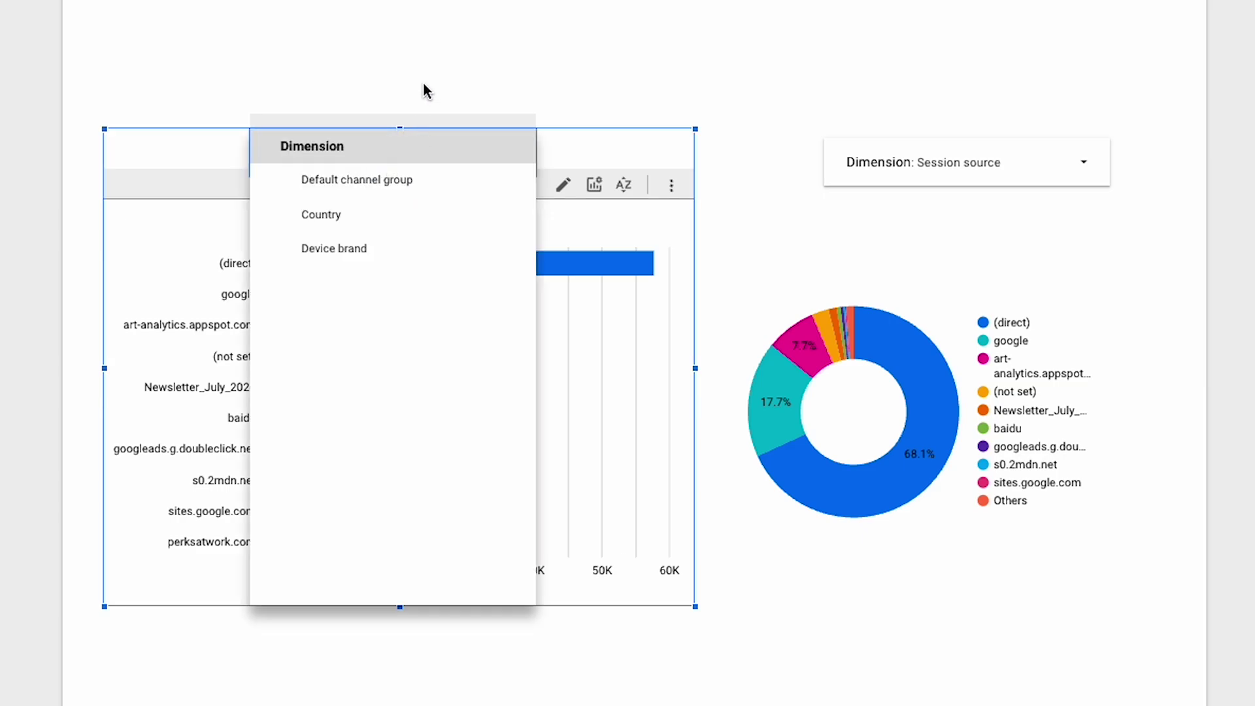
right_click(415, 137)
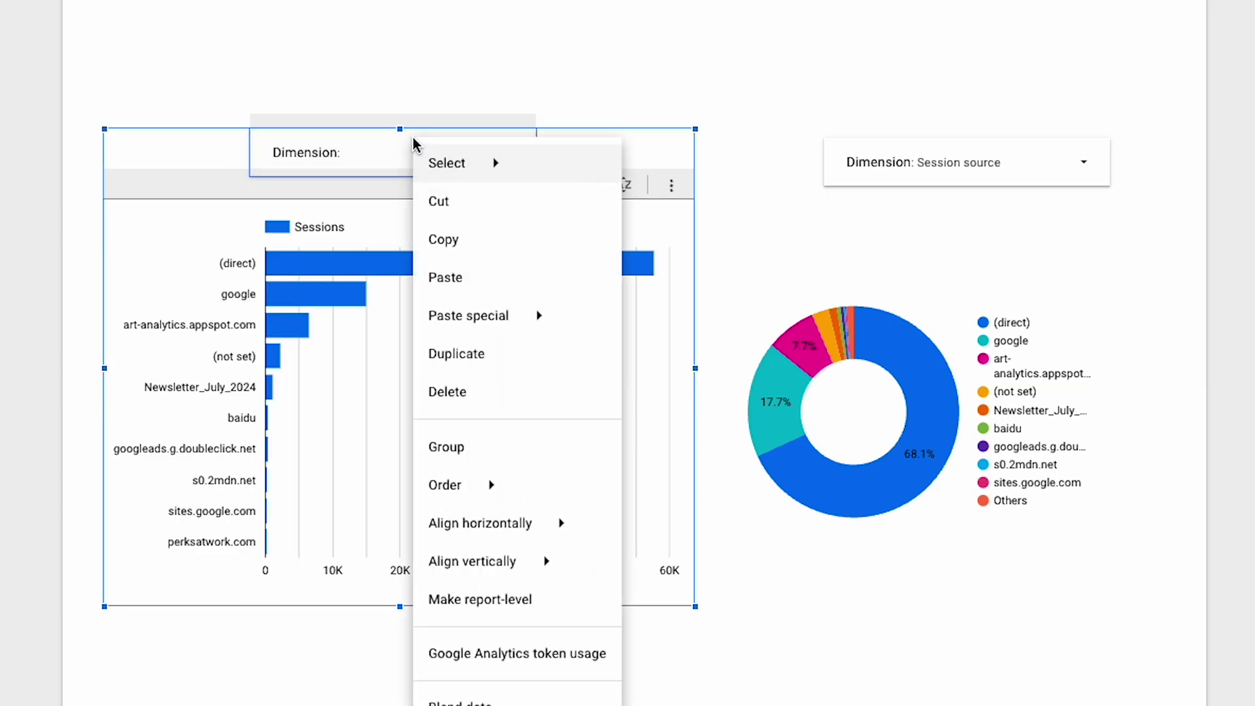
left_click(501, 437)
Set the grouped control to Country and the other control to Session medium
left_click(457, 155)
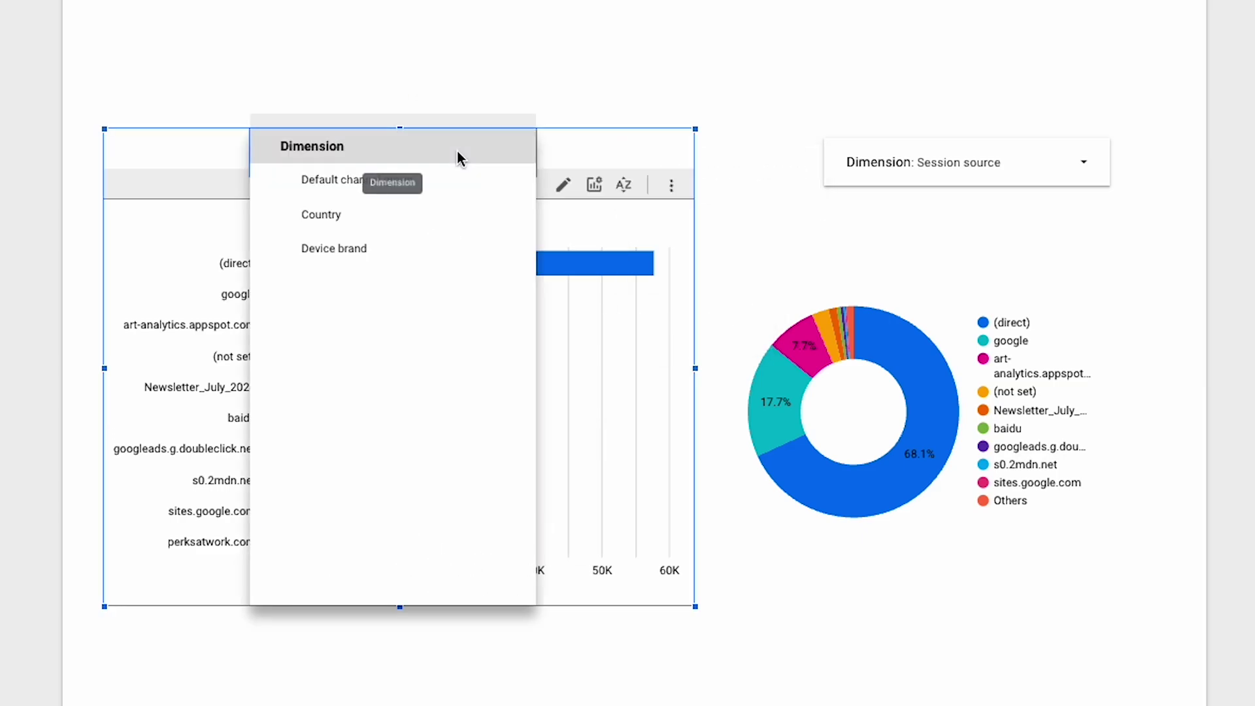
left_click(341, 212)
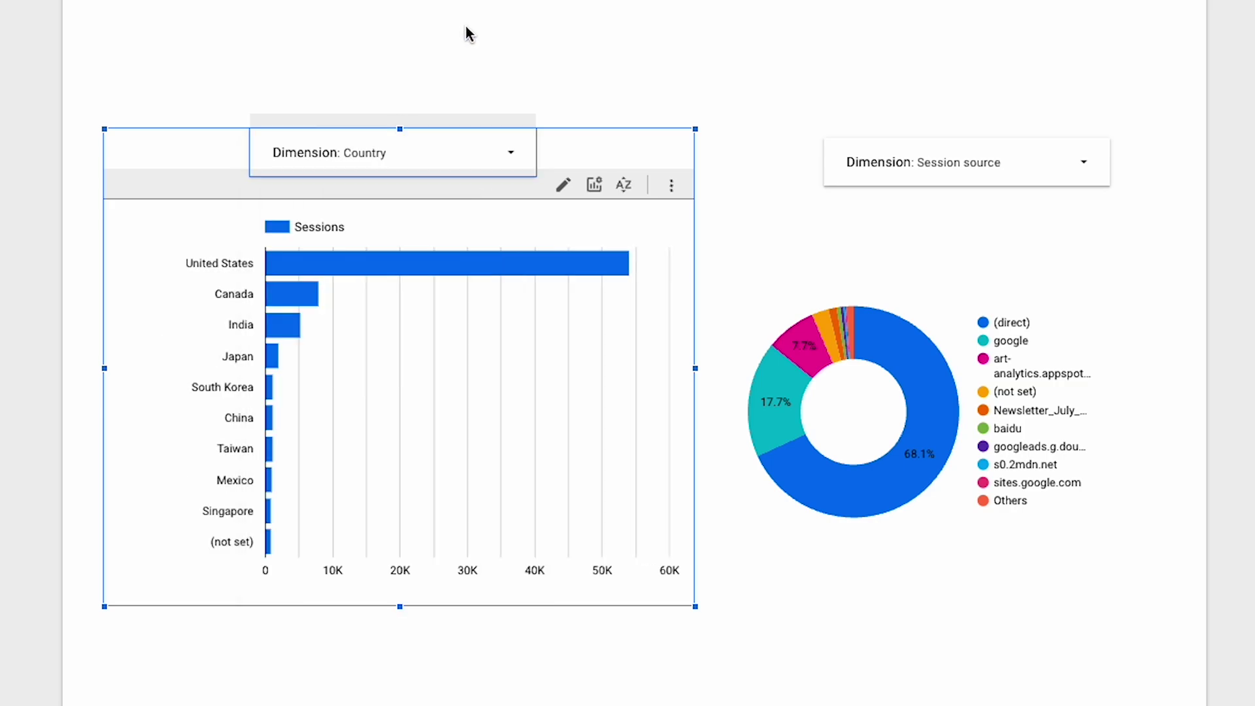
left_click(1036, 159)
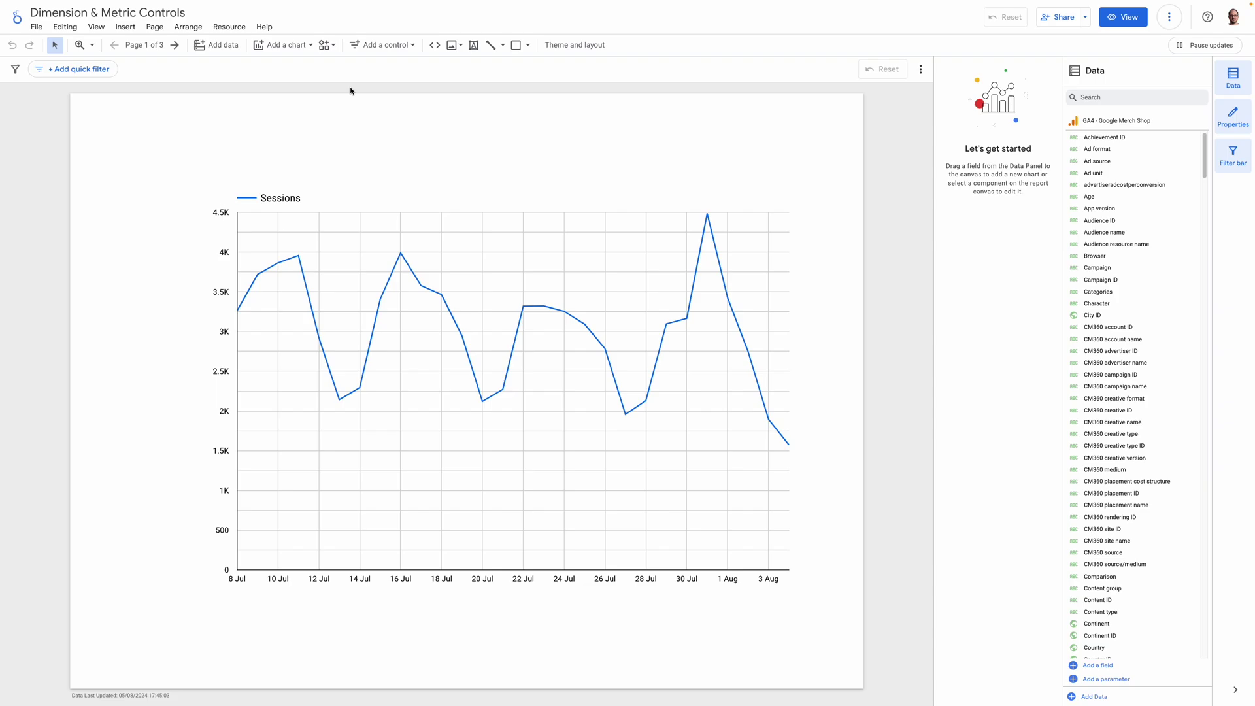
Browse the Add a chart gallery of chart types for page 1
left_click(275, 44)
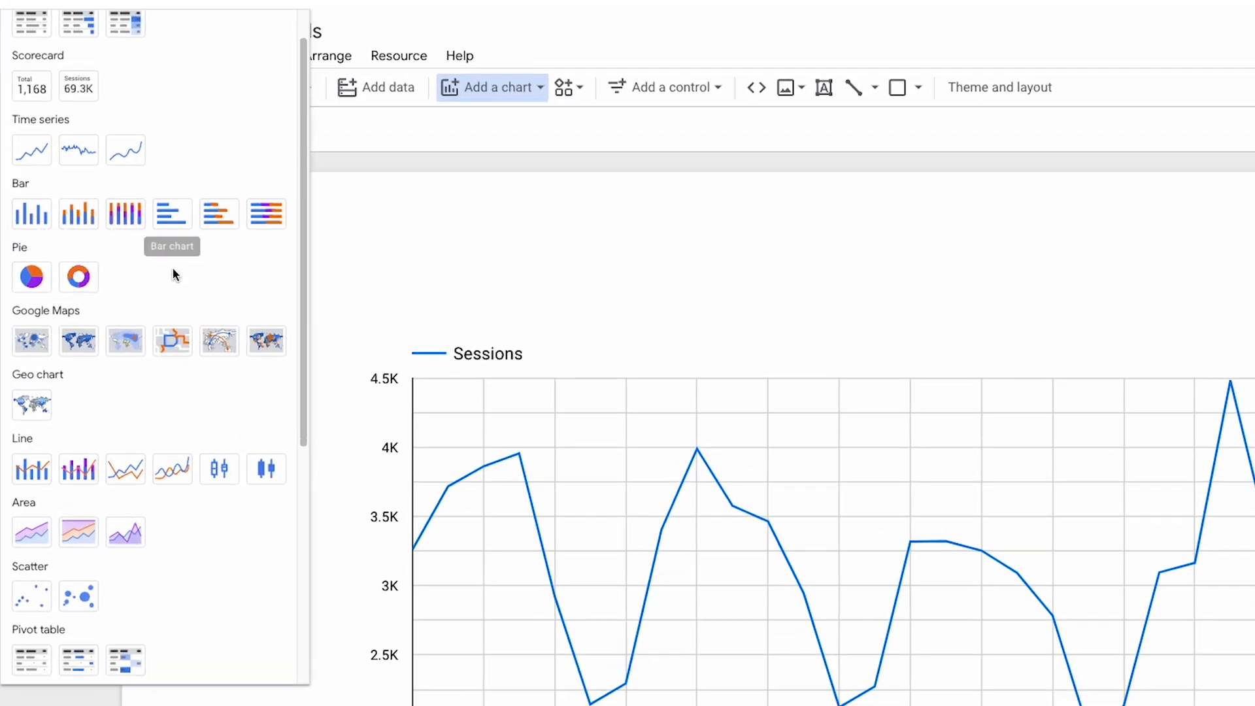
scroll(173, 273, "down", 4)
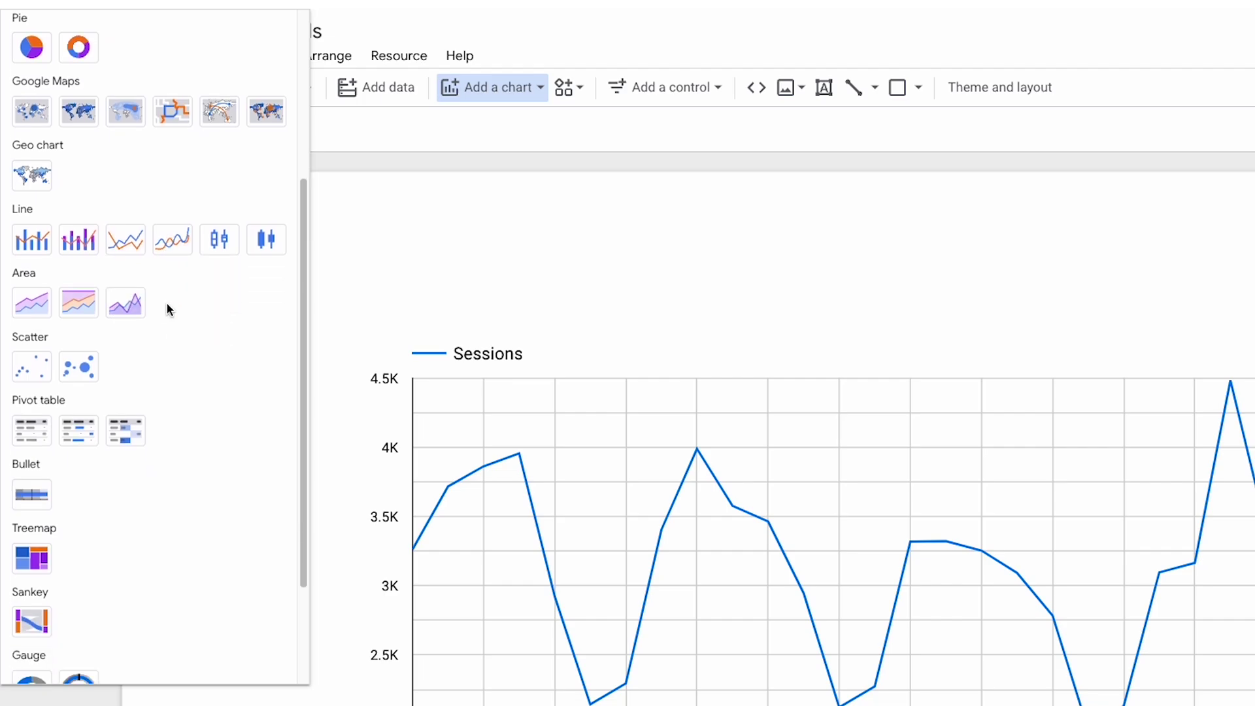
scroll(166, 302, "down", 3)
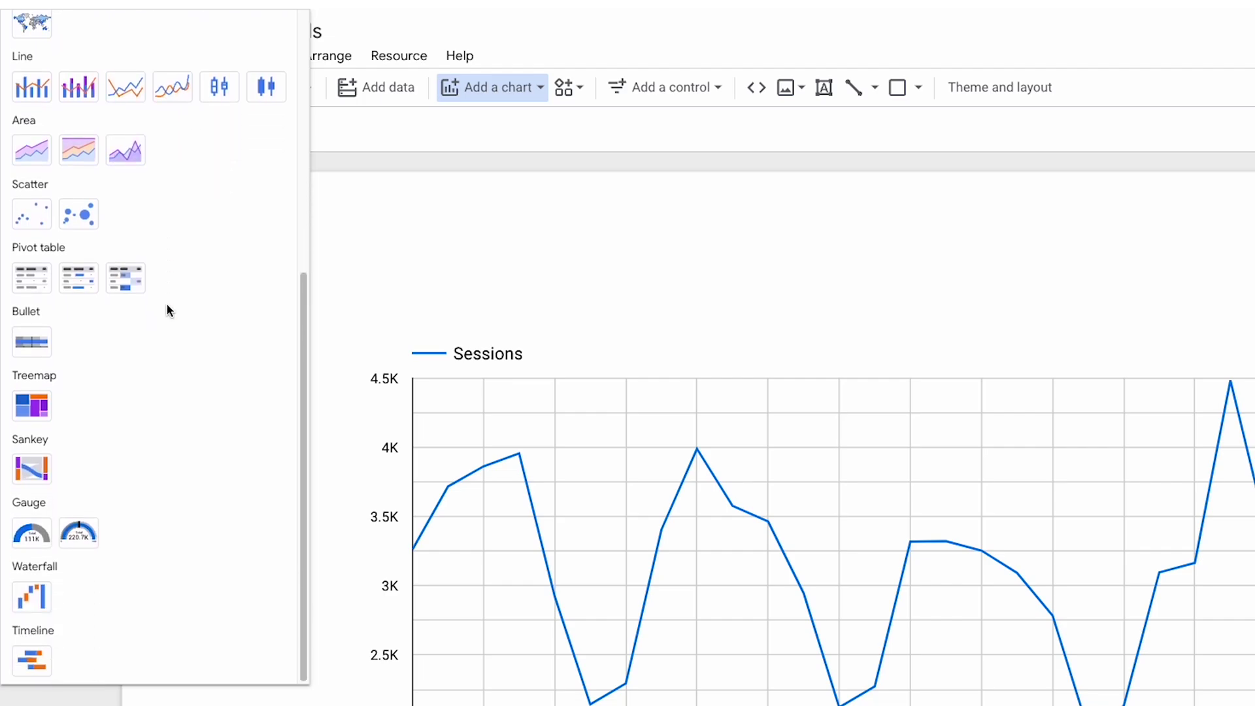
scroll(166, 305, "up", 8)
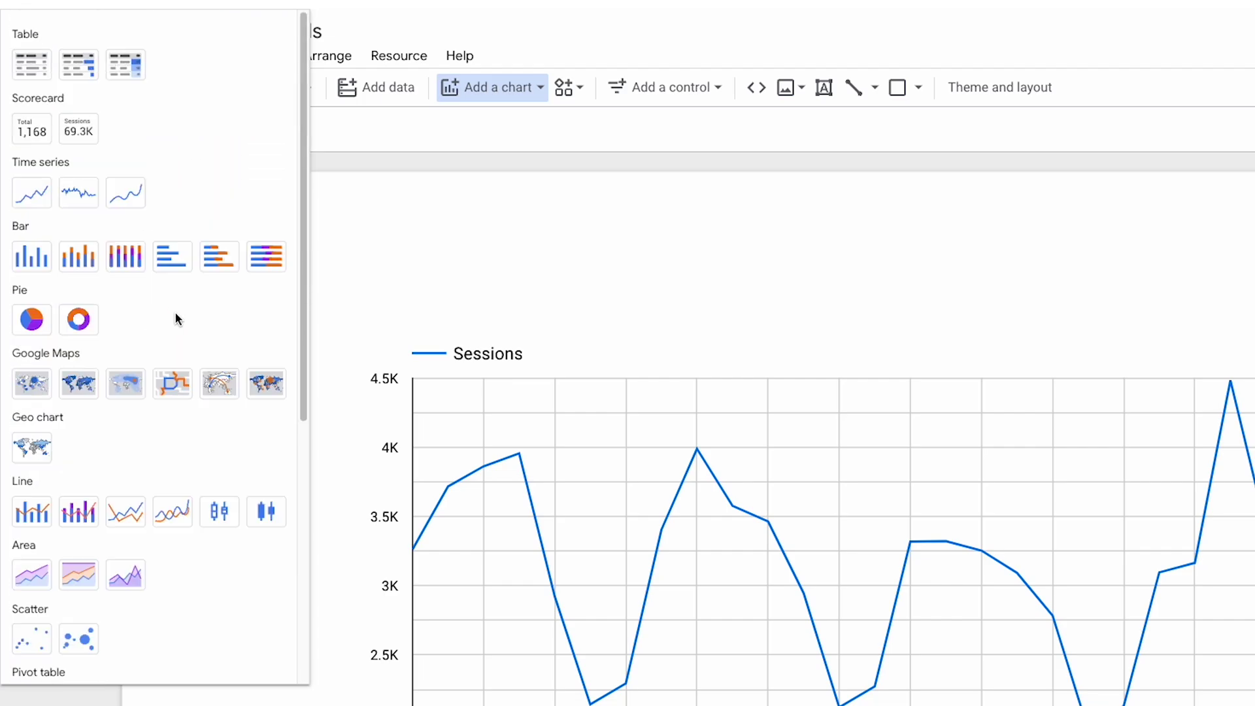